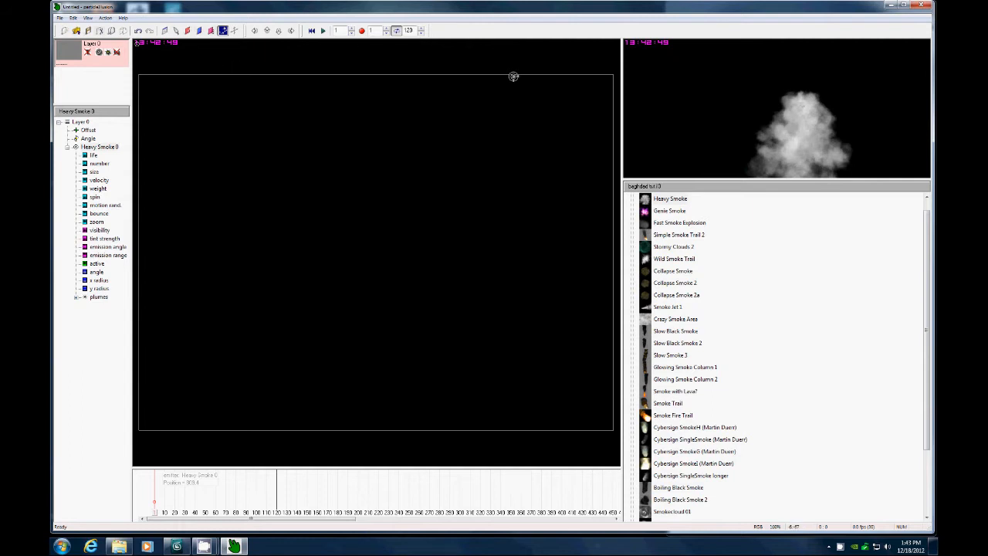
Step: View the program's version information and close it
{"action": "left_click", "coordinate": [123, 18]}
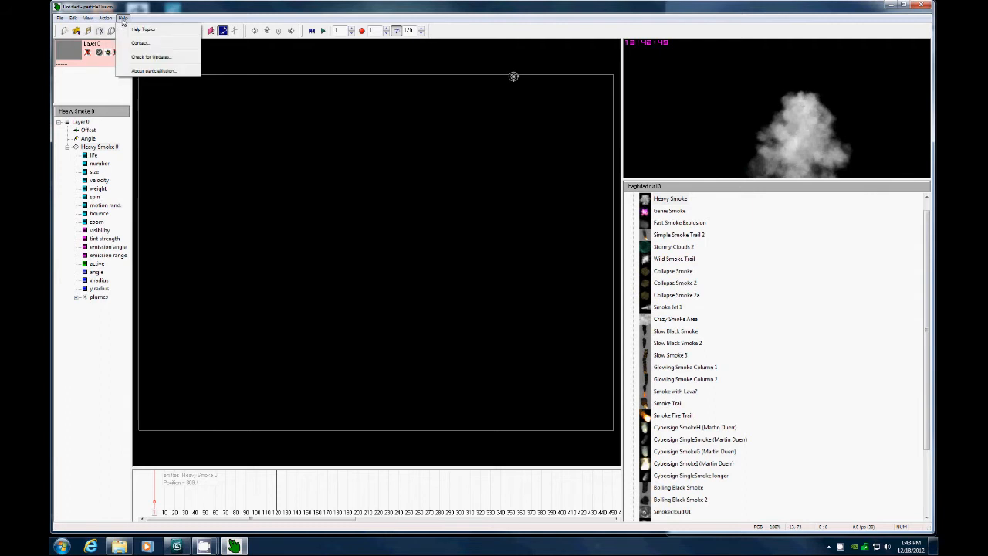
{"action": "left_click", "coordinate": [151, 70]}
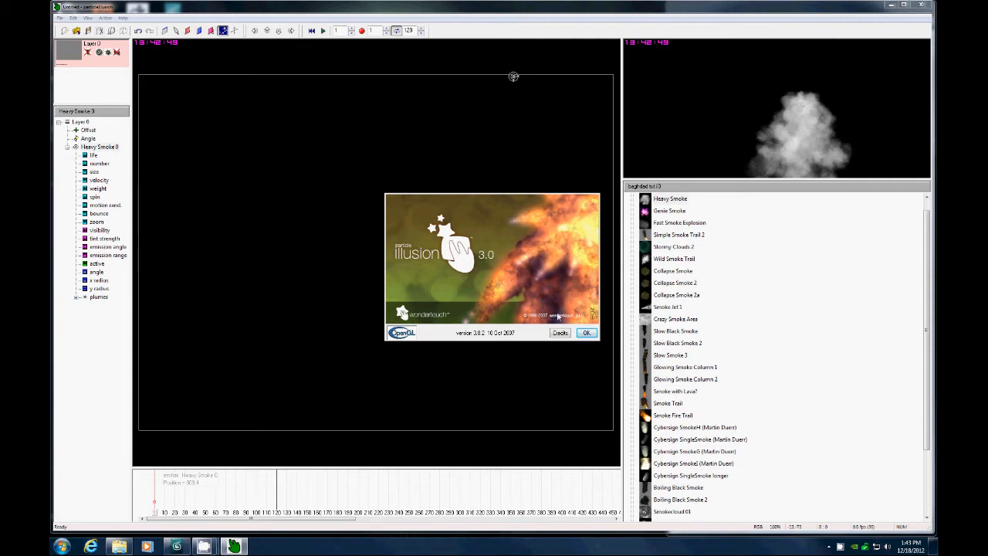
{"action": "left_click", "coordinate": [578, 331]}
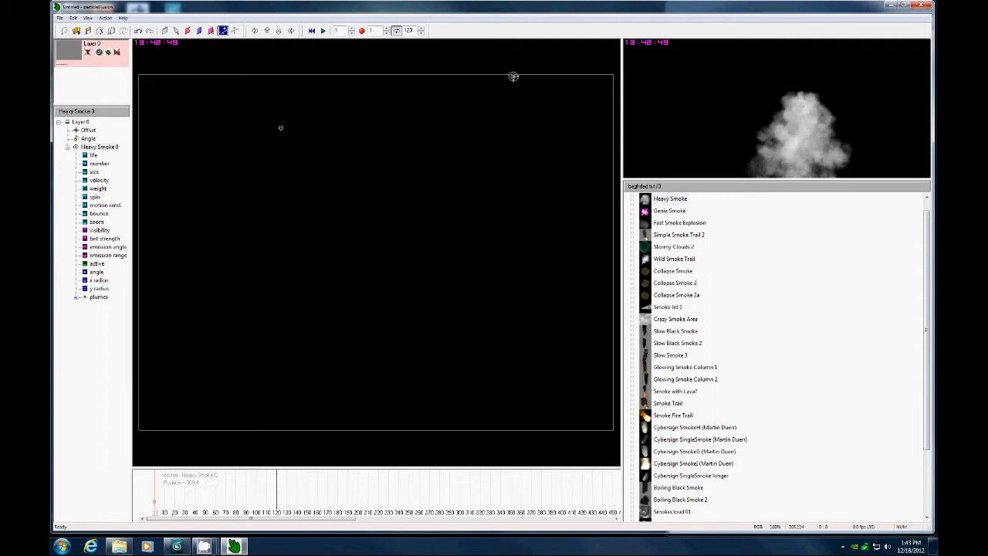
Step: Preview several library emitters, including Fast Smoke Explosion, Simple Smoke Trail 2, Stormy Clouds 2, Wild Smoke Trail, Collapse Smoke 2a and Smoke with Lava
{"action": "left_click", "coordinate": [681, 223]}
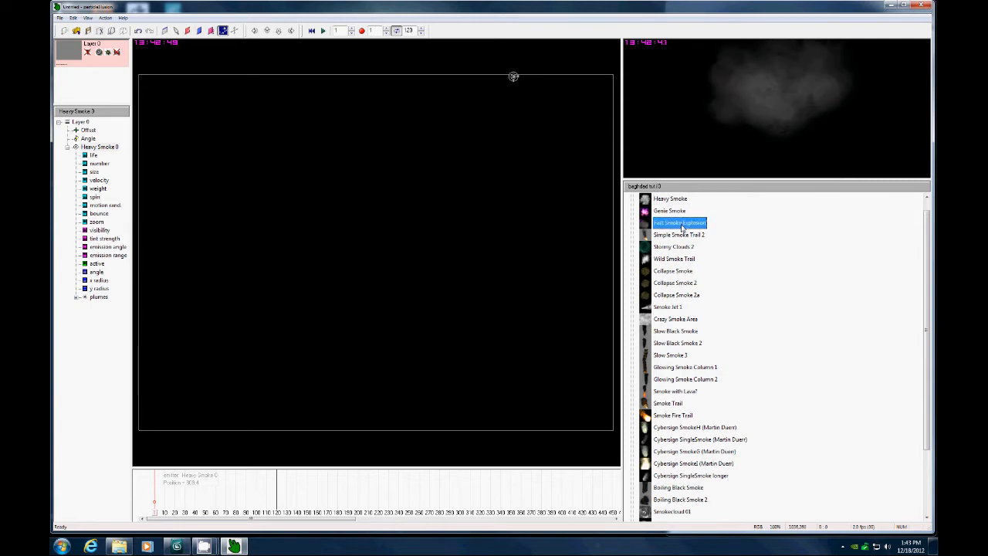
{"action": "left_click", "coordinate": [677, 236]}
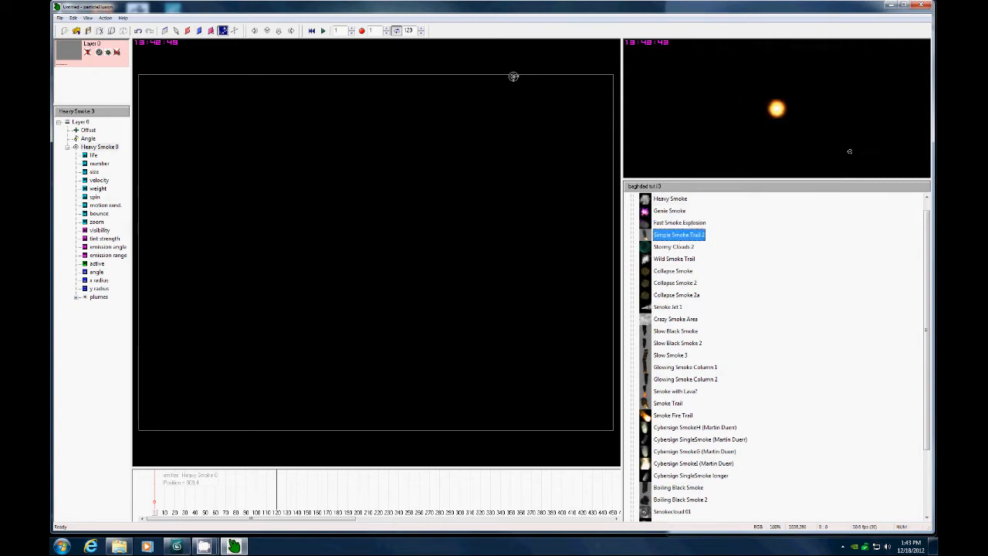
{"action": "left_click", "coordinate": [666, 247]}
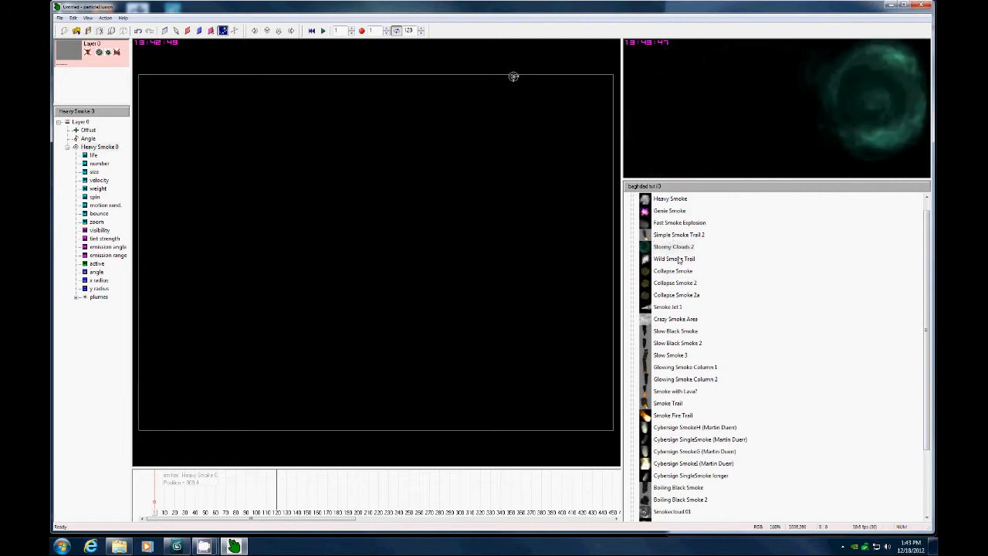
{"action": "key", "text": "Down"}
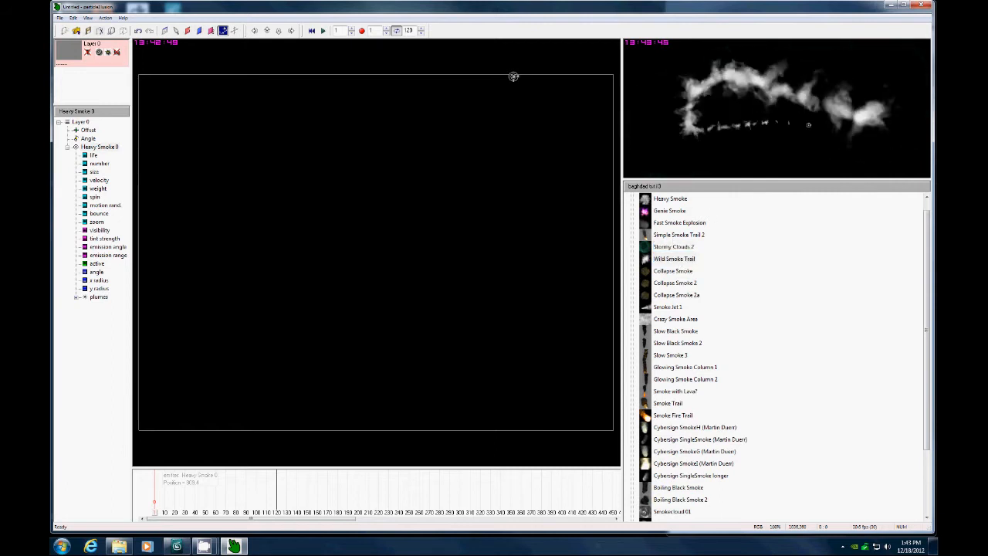
{"action": "left_click", "coordinate": [683, 298]}
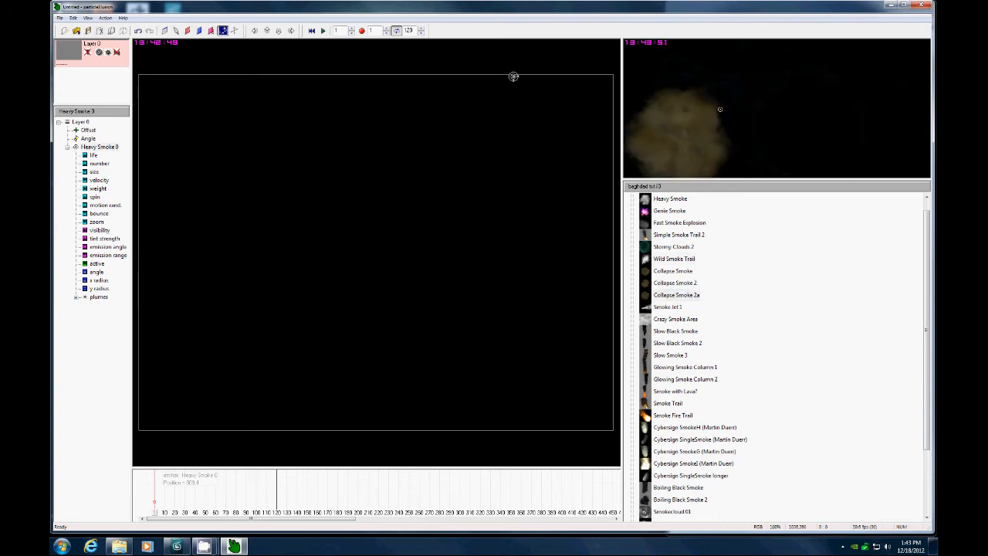
{"action": "left_click", "coordinate": [672, 391]}
{"action": "mouse_move", "coordinate": [654, 154]}
{"action": "left_mouse_down"}
{"action": "mouse_move", "coordinate": [750, 101]}
{"action": "mouse_move", "coordinate": [848, 89]}
{"action": "left_mouse_up"}
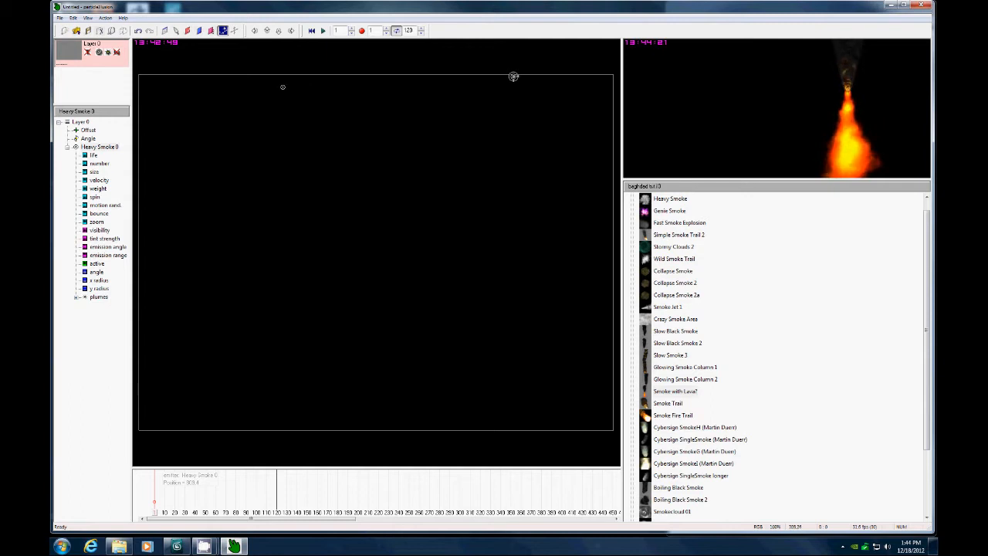
Step: Load baghdad_test.jpg from the BAGHDAD SMOKE folder as Layer 0's background image, keeping the default frame settings
{"action": "double_click", "coordinate": [73, 51]}
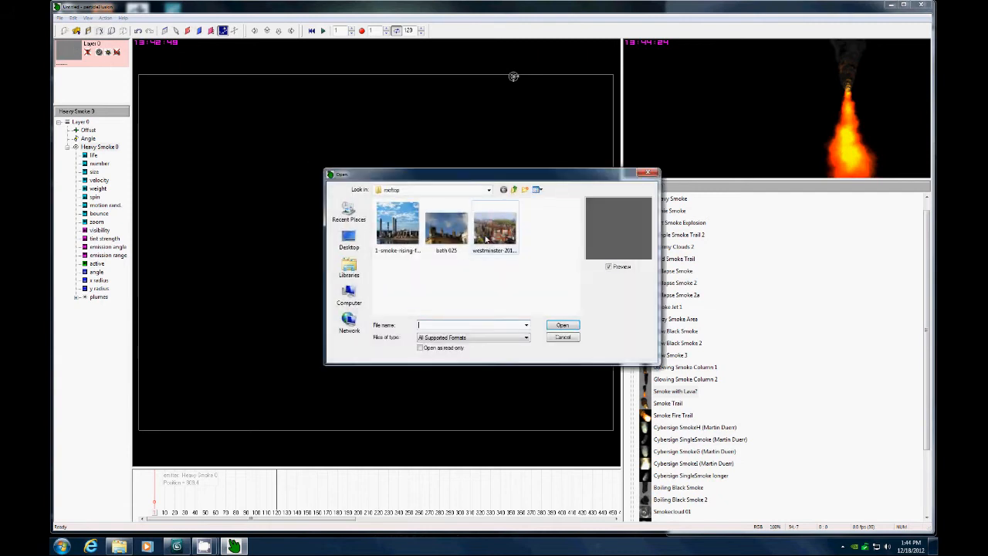
{"action": "left_click", "coordinate": [514, 189]}
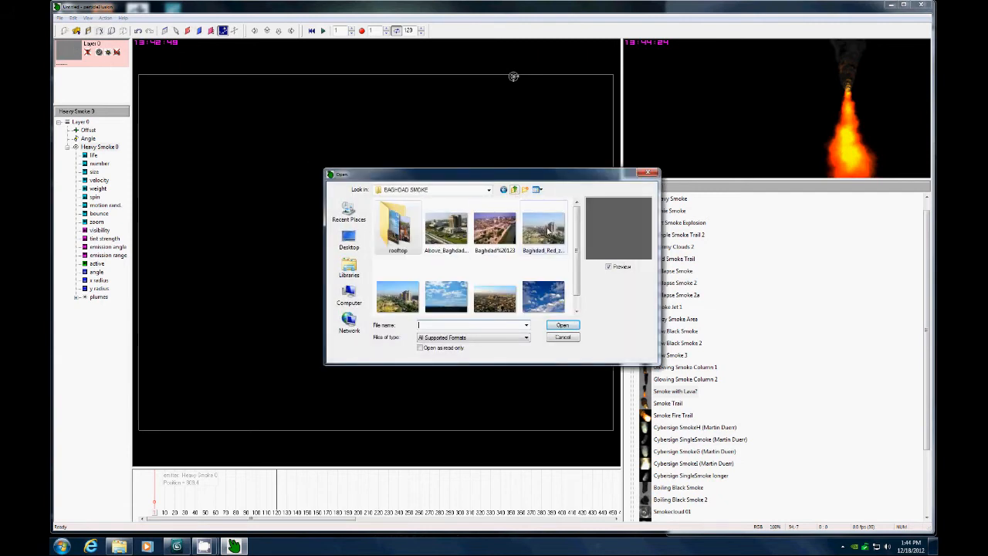
{"action": "left_click", "coordinate": [544, 231]}
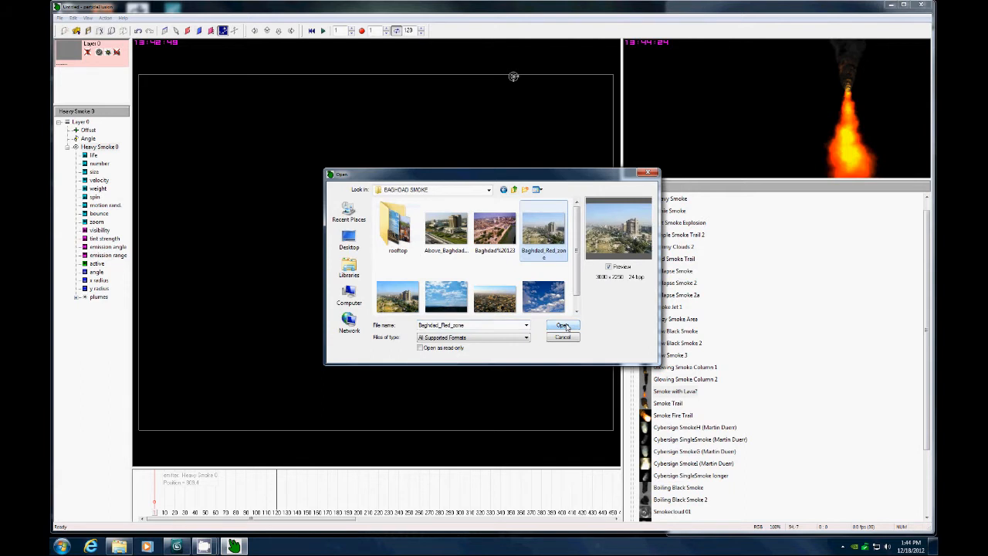
{"action": "key", "text": "Left"}
{"action": "key", "text": "Left"}
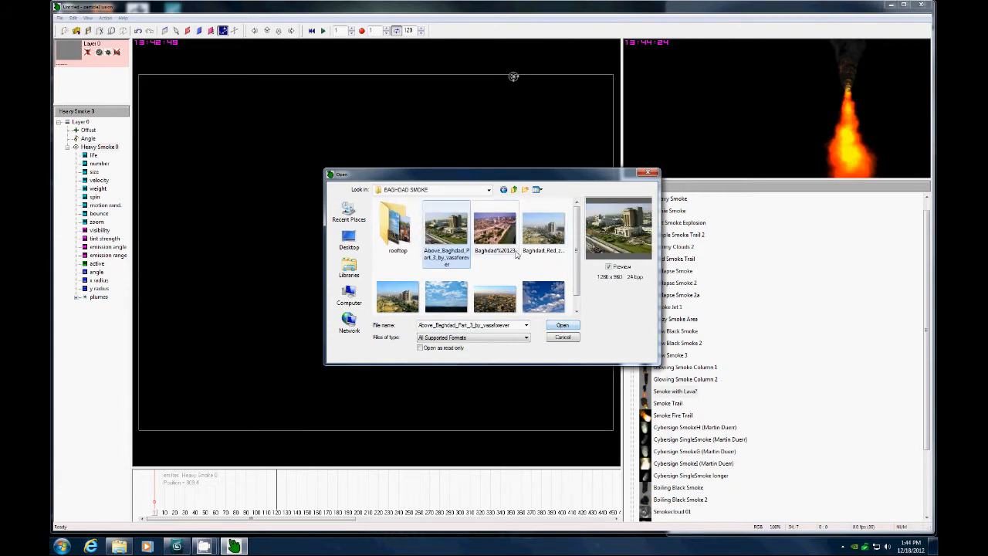
{"action": "left_click", "coordinate": [400, 296]}
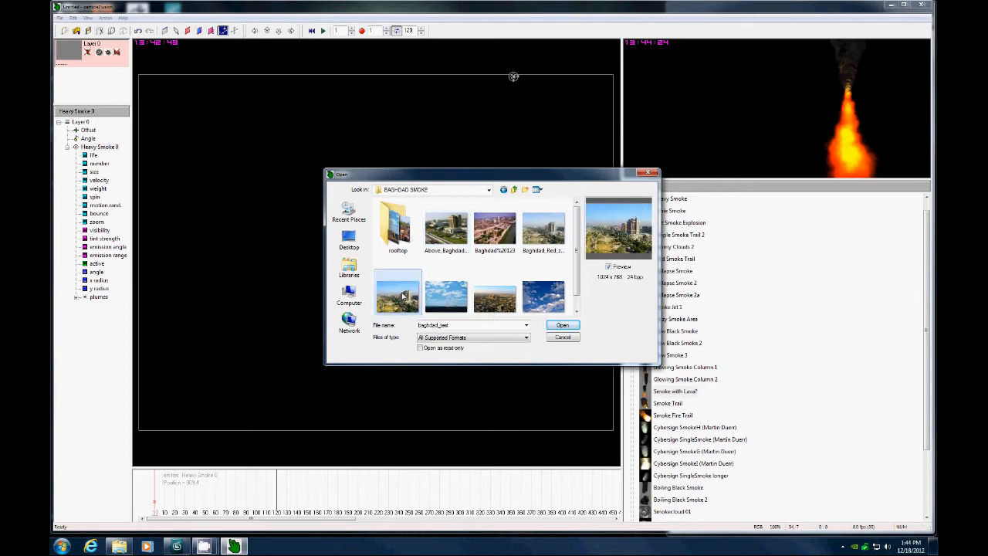
{"action": "left_click", "coordinate": [562, 325]}
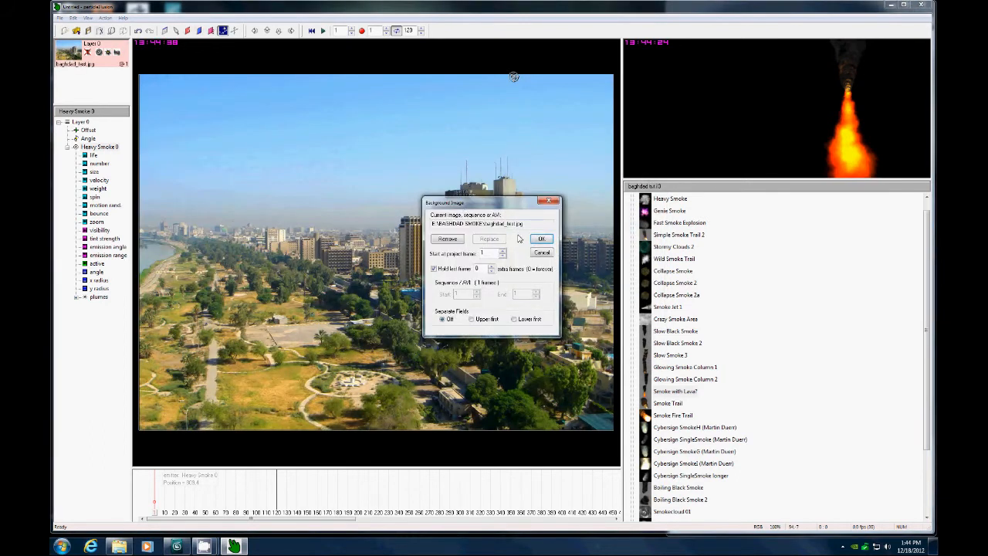
{"action": "left_click", "coordinate": [542, 239]}
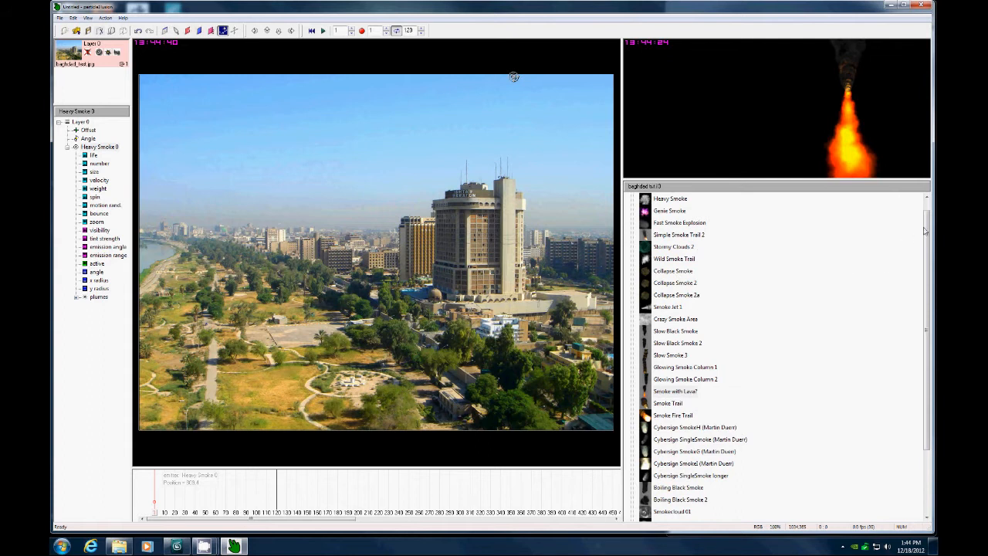
Step: Place the oil fire emitter from the library at the base of the hotel tower and preview it at frame 30
{"action": "left_click_drag", "start_coordinate": [924, 230], "coordinate": [925, 297]}
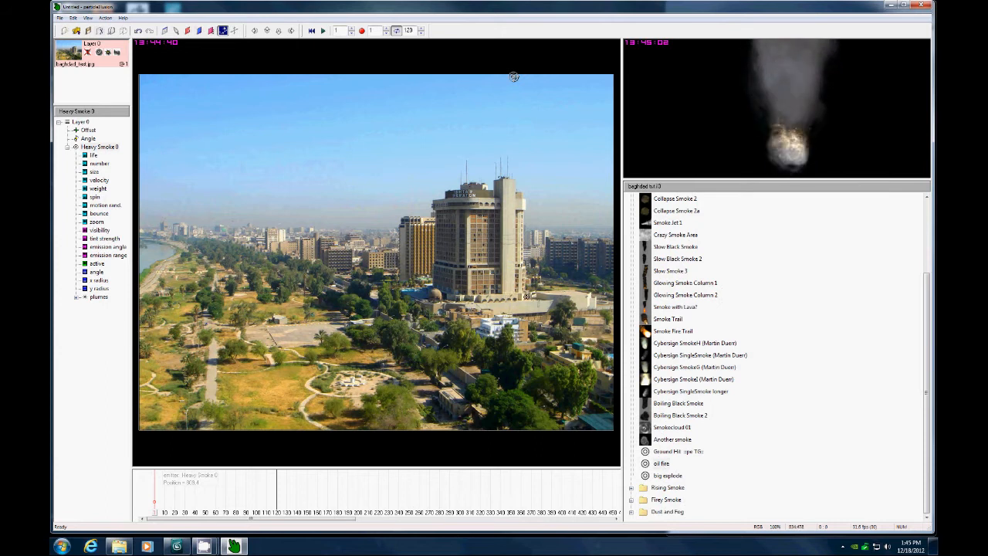
{"action": "left_click", "coordinate": [527, 295]}
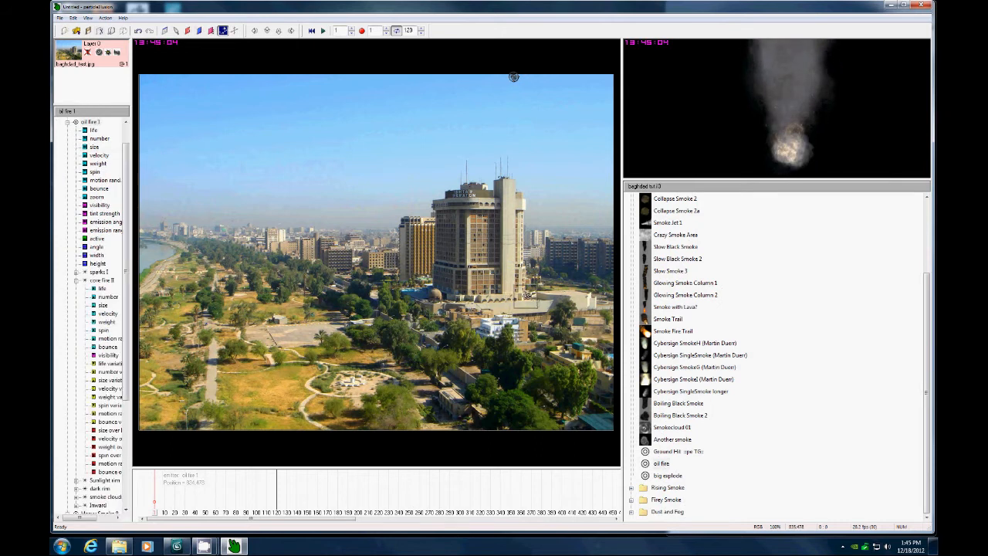
{"action": "left_click", "coordinate": [176, 514]}
{"action": "left_click", "coordinate": [163, 511]}
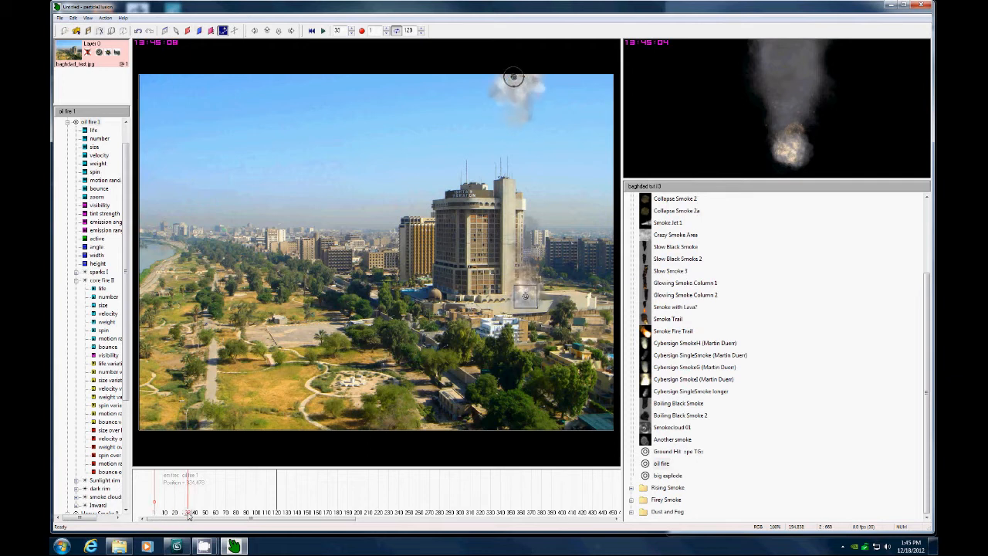
Step: Delete the Heavy Smoke emitter at the upper edge of the picture and preview the oil fire at frame 144
{"action": "left_click", "coordinate": [176, 30]}
{"action": "left_click", "coordinate": [514, 77]}
{"action": "key", "text": "Delete"}
{"action": "left_click_drag", "start_coordinate": [165, 515], "coordinate": [300, 512]}
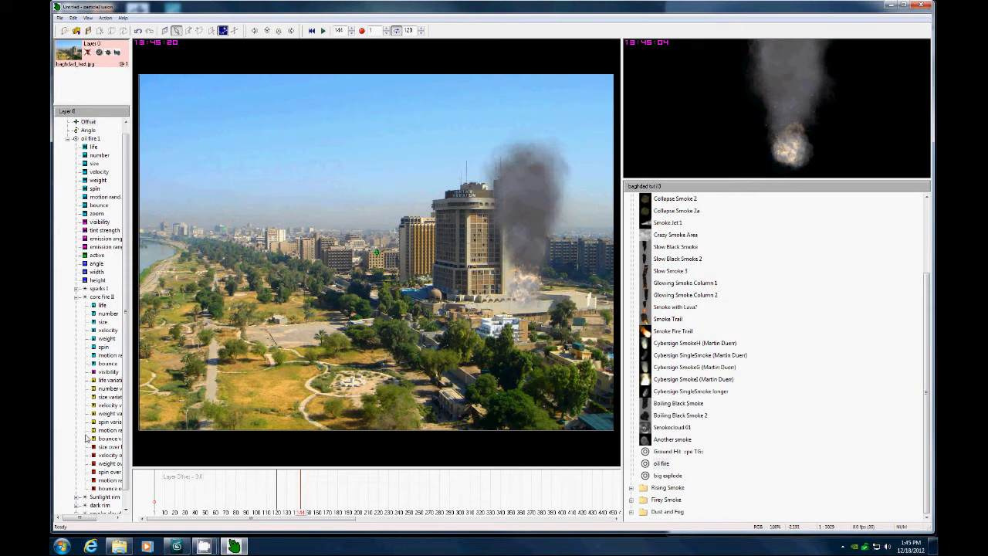
Step: Examine the library oil fire emitter's particle settings and emitter properties, then close them without changes
{"action": "double_click", "coordinate": [662, 465]}
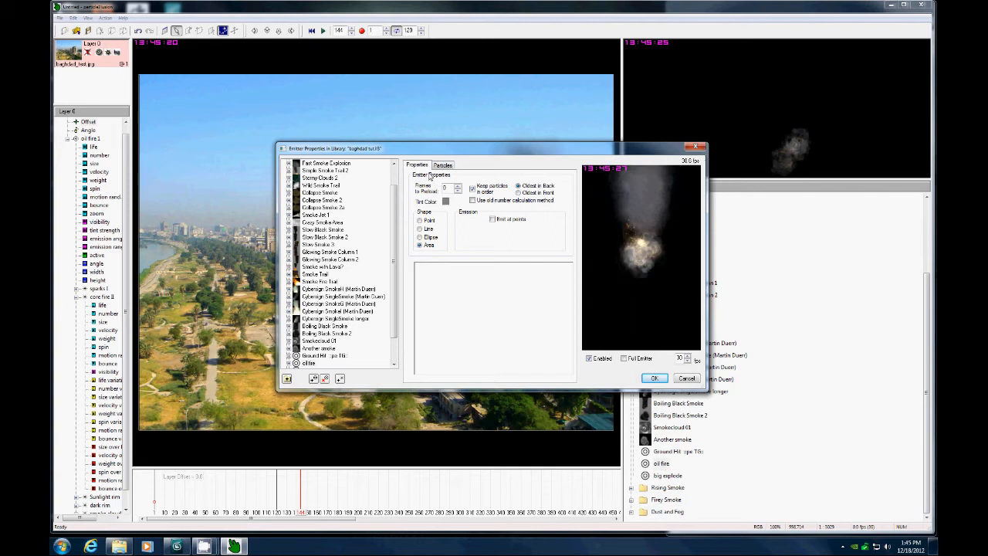
{"action": "left_click", "coordinate": [442, 166]}
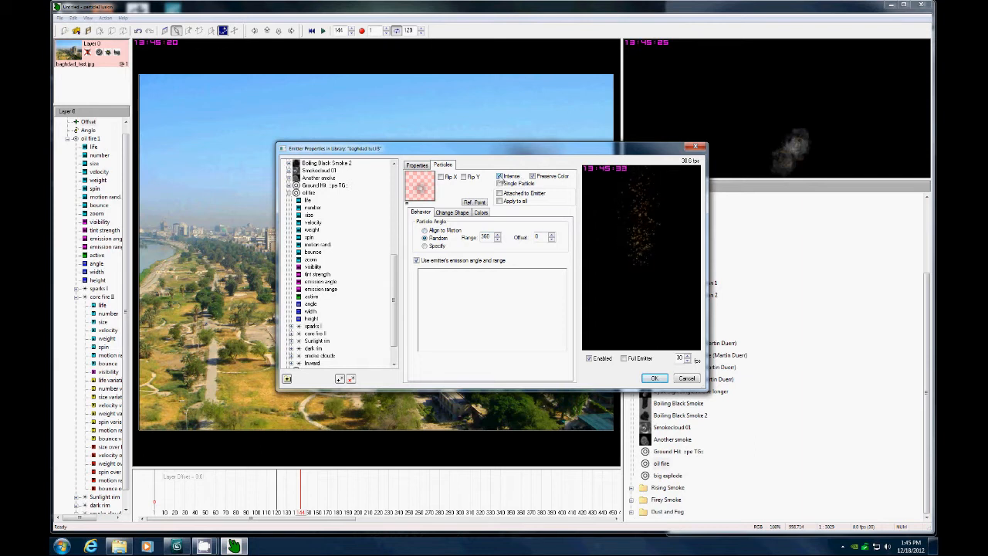
{"action": "left_click", "coordinate": [418, 166]}
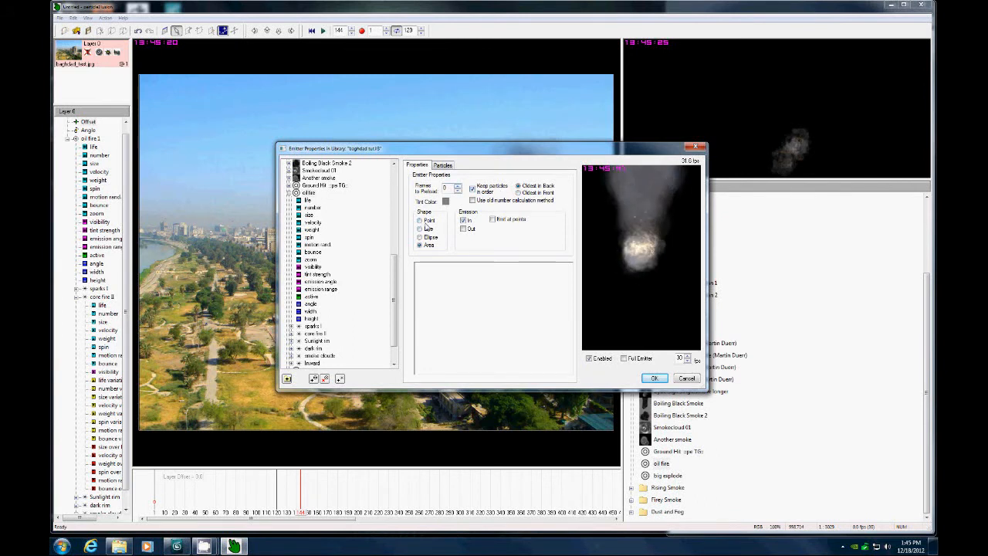
{"action": "left_click", "coordinate": [687, 379]}
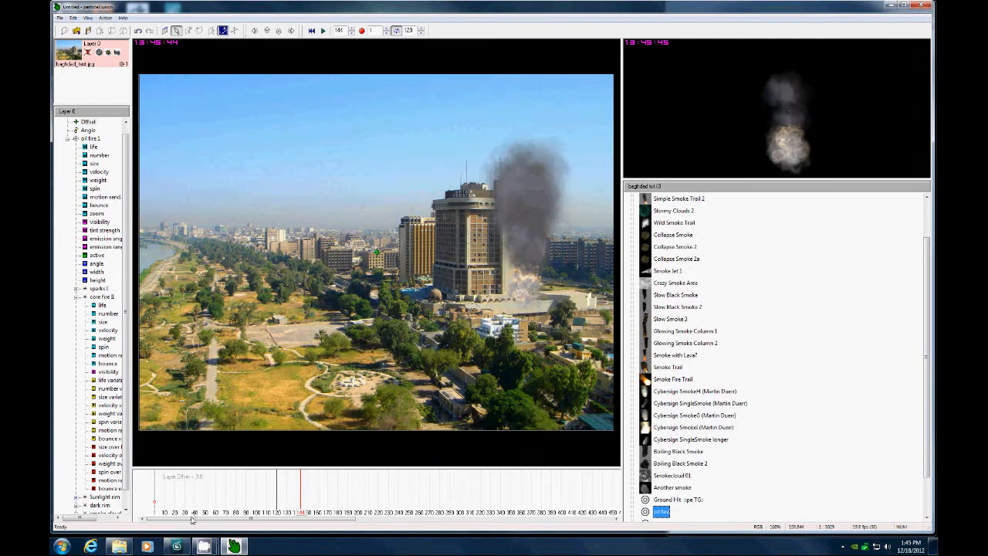
Step: Preview the oil fire's growth from frame 1 to frame 74 and return to frame 1
{"action": "mouse_move", "coordinate": [301, 511]}
{"action": "left_mouse_down"}
{"action": "mouse_move", "coordinate": [249, 511]}
{"action": "mouse_move", "coordinate": [414, 503]}
{"action": "mouse_move", "coordinate": [142, 475]}
{"action": "left_mouse_up"}
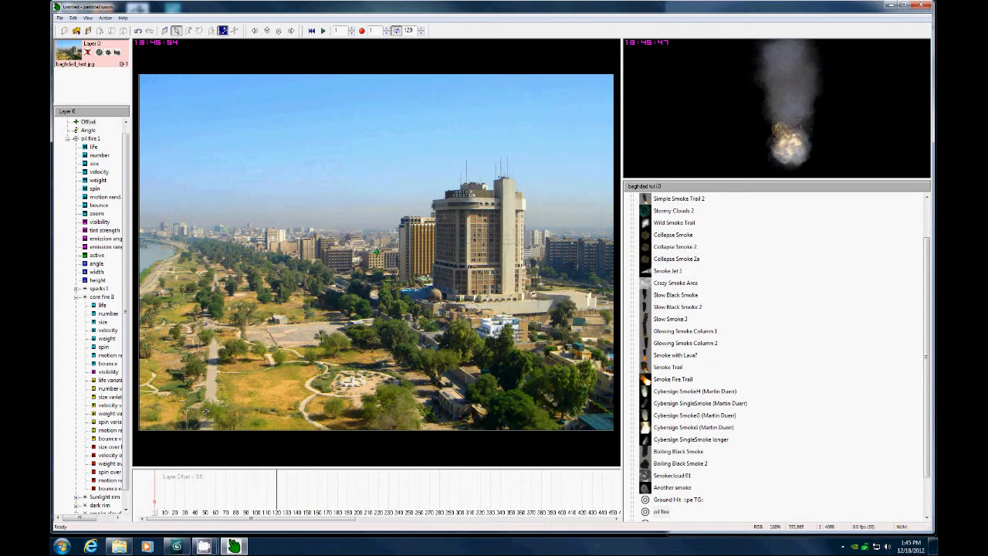
{"action": "left_click_drag", "start_coordinate": [155, 515], "coordinate": [230, 516]}
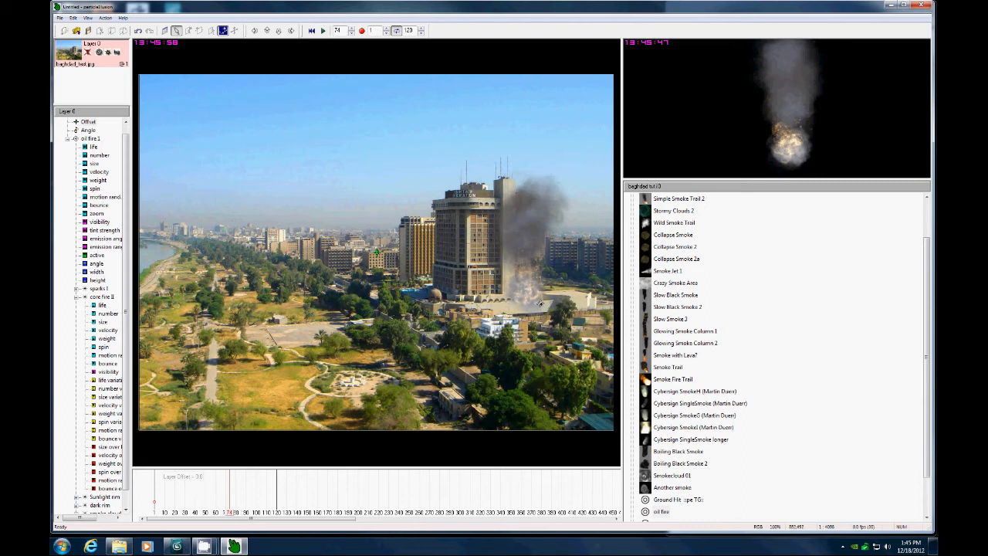
{"action": "left_click_drag", "start_coordinate": [229, 515], "coordinate": [153, 514]}
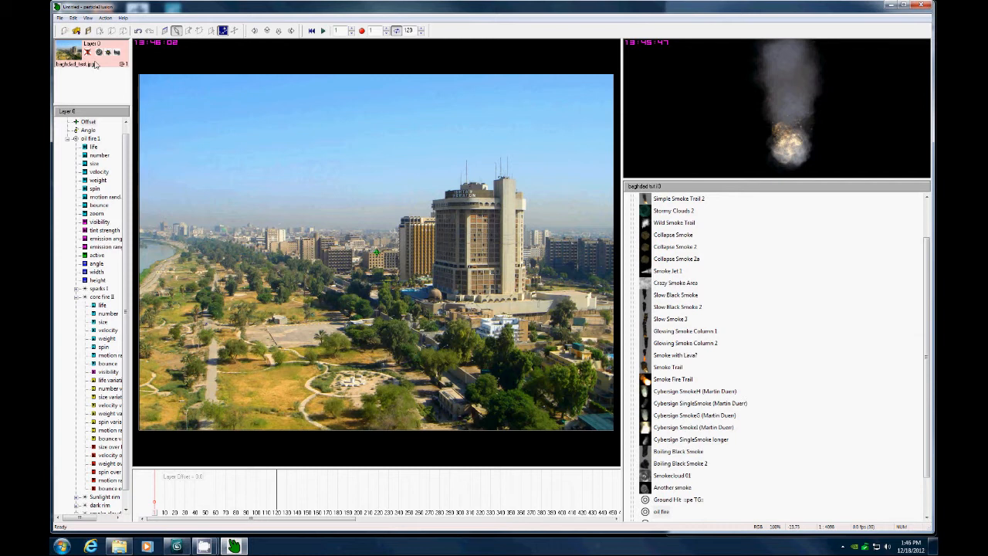
Step: Add a new layer named "oil fire block" above Layer 0
{"action": "right_click", "coordinate": [65, 52]}
{"action": "left_click", "coordinate": [74, 53]}
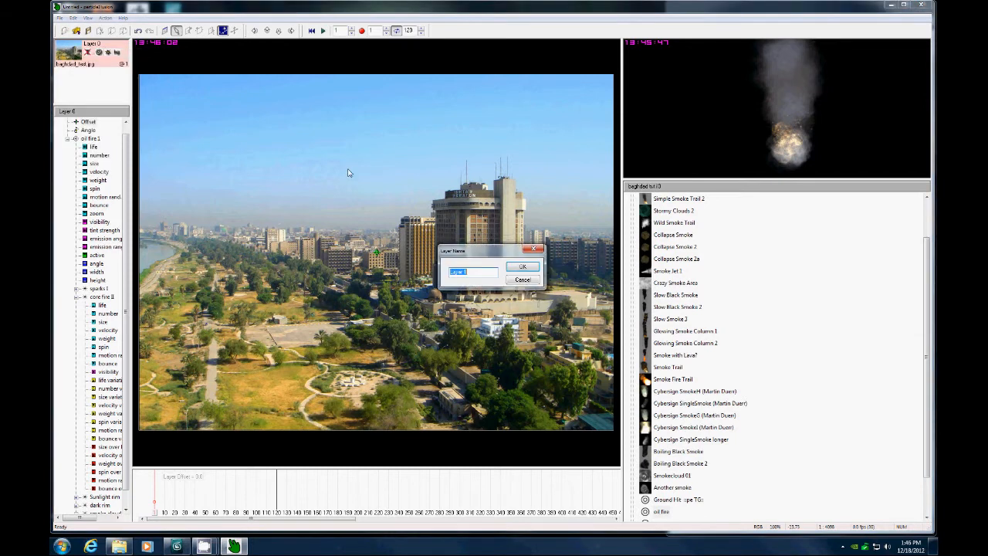
{"action": "type", "text": "black"}
{"action": "key", "text": "Return"}
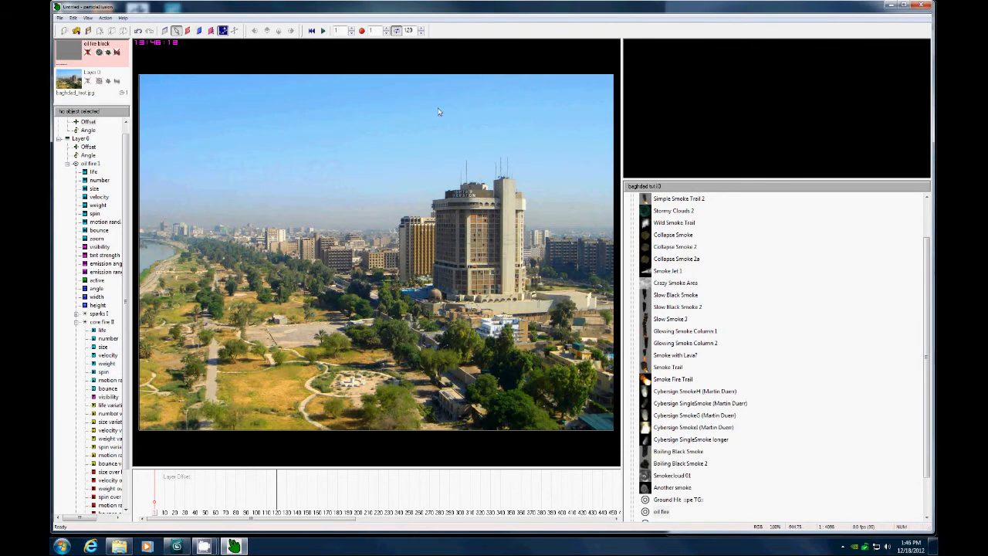
Step: Draw a five-point blocker on the oil fire block layer, covering the wall in front of the hotel tower's base
{"action": "left_click", "coordinate": [198, 31]}
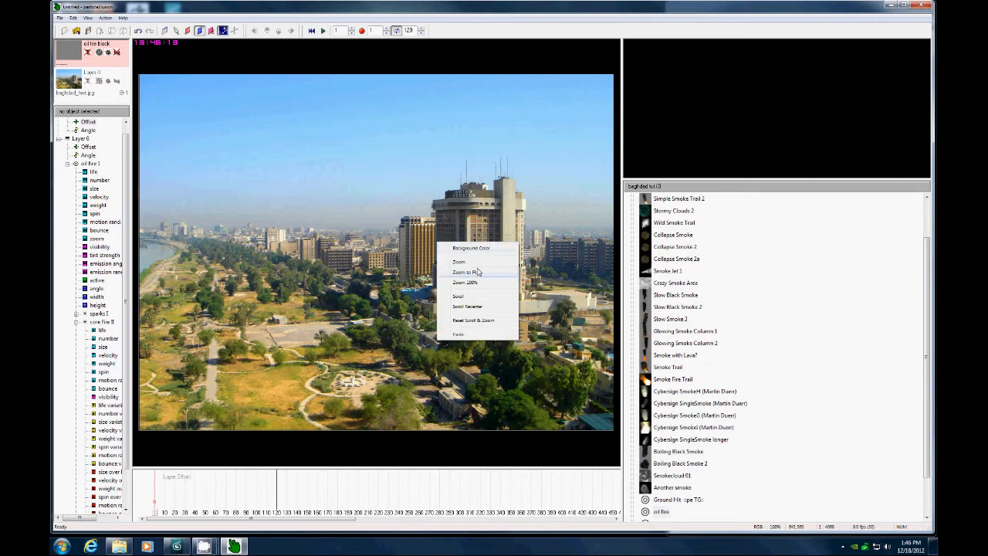
{"action": "left_click", "coordinate": [463, 263]}
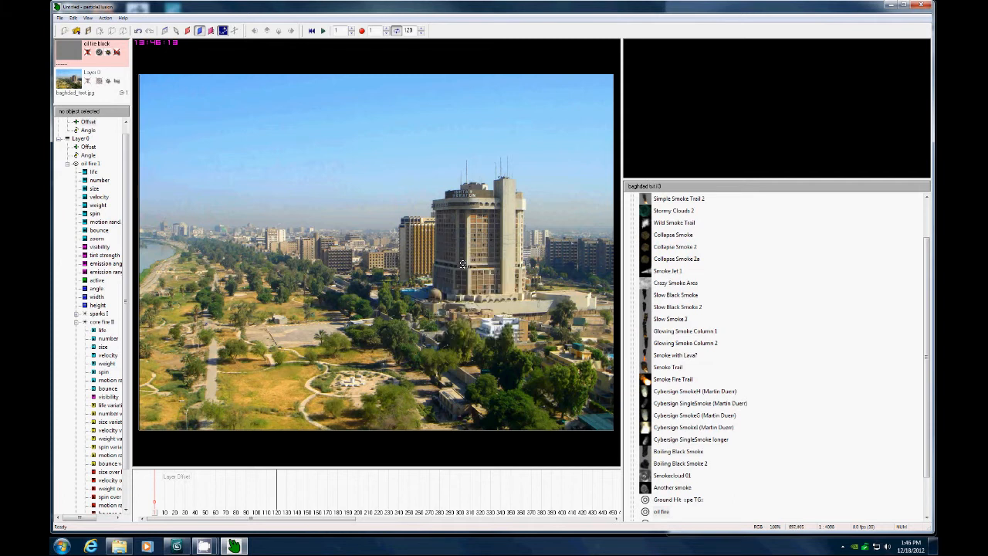
{"action": "left_click_drag", "start_coordinate": [507, 298], "coordinate": [512, 215]}
{"action": "right_click", "coordinate": [513, 216]}
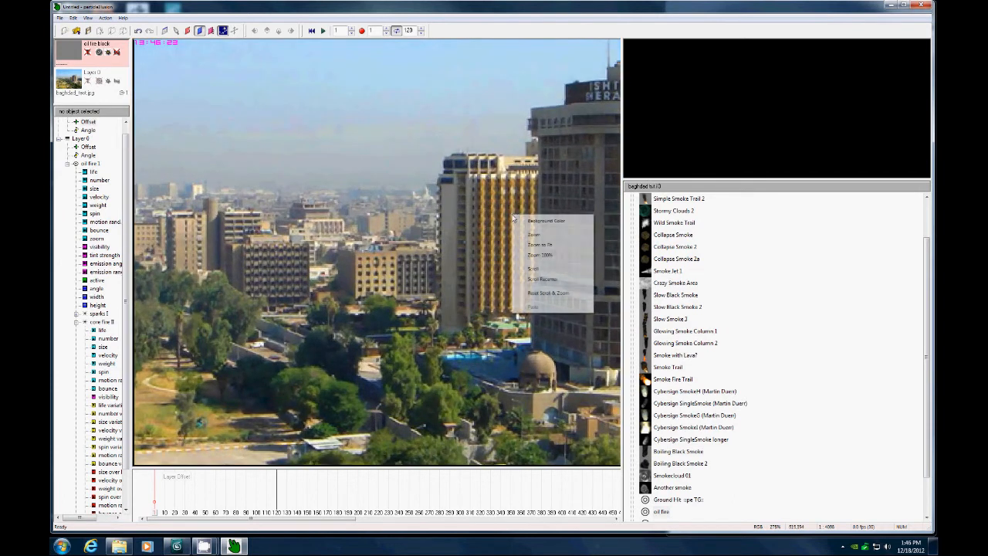
{"action": "left_click", "coordinate": [533, 269]}
{"action": "left_click_drag", "start_coordinate": [582, 297], "coordinate": [292, 249]}
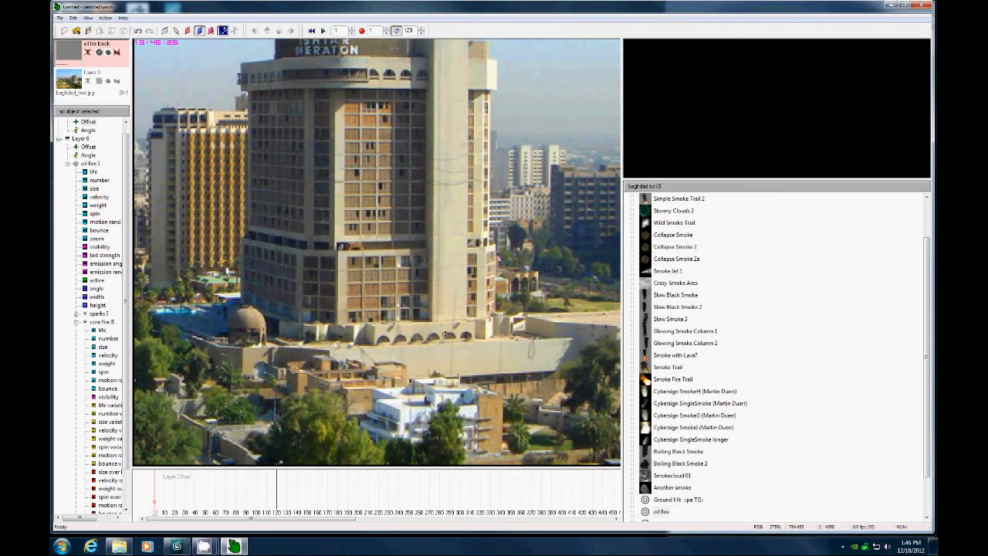
{"action": "left_click", "coordinate": [369, 346]}
{"action": "left_click", "coordinate": [576, 336]}
{"action": "left_click", "coordinate": [581, 350]}
{"action": "left_click", "coordinate": [580, 382]}
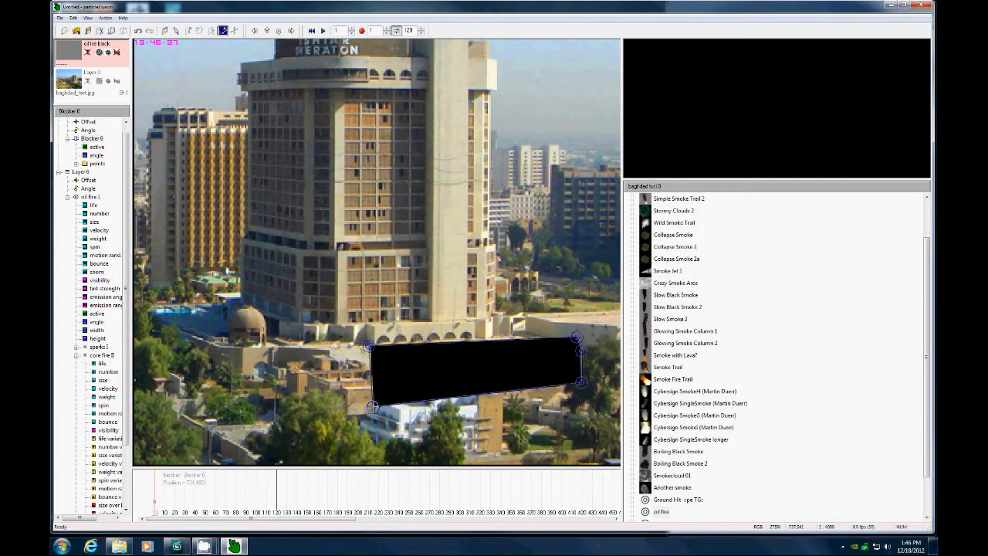
{"action": "left_click", "coordinate": [372, 405]}
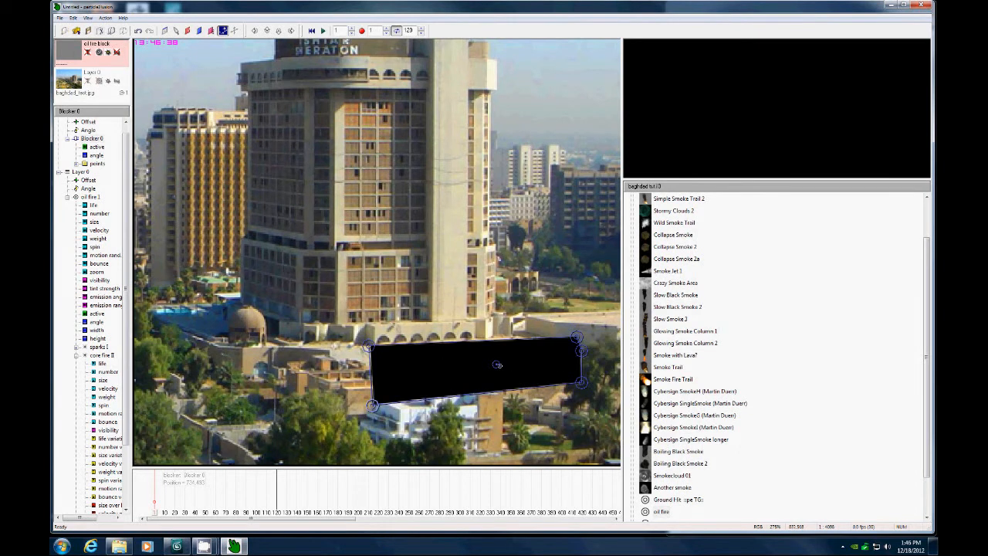
Step: Set the wall blocker's properties to use the layers below for its background image
{"action": "right_click", "coordinate": [497, 366]}
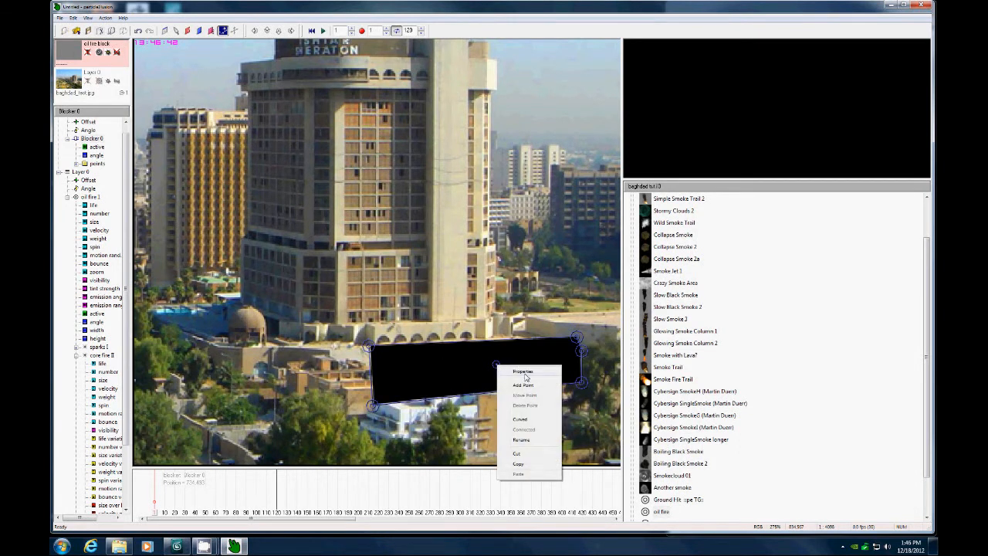
{"action": "left_click", "coordinate": [522, 373]}
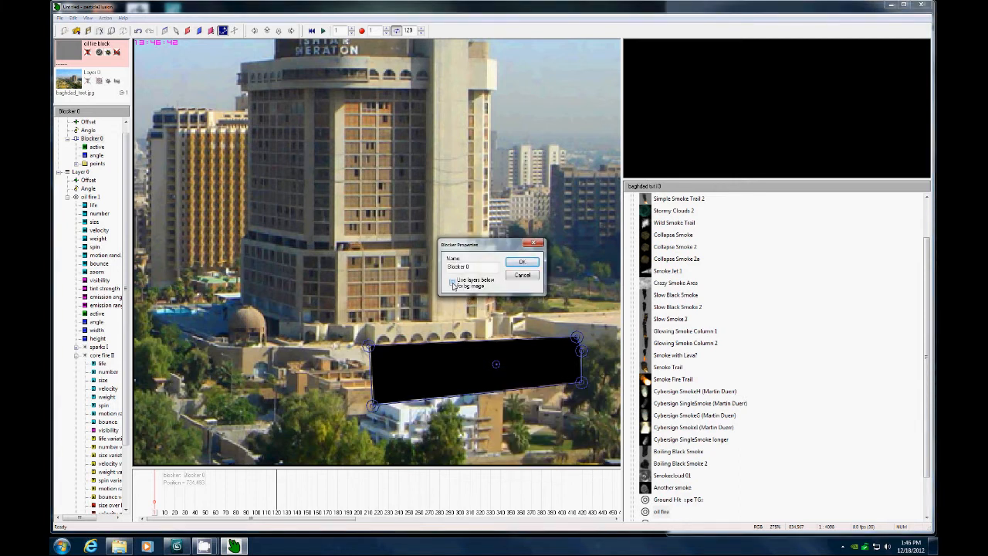
{"action": "left_click", "coordinate": [519, 261]}
{"action": "right_click", "coordinate": [408, 202]}
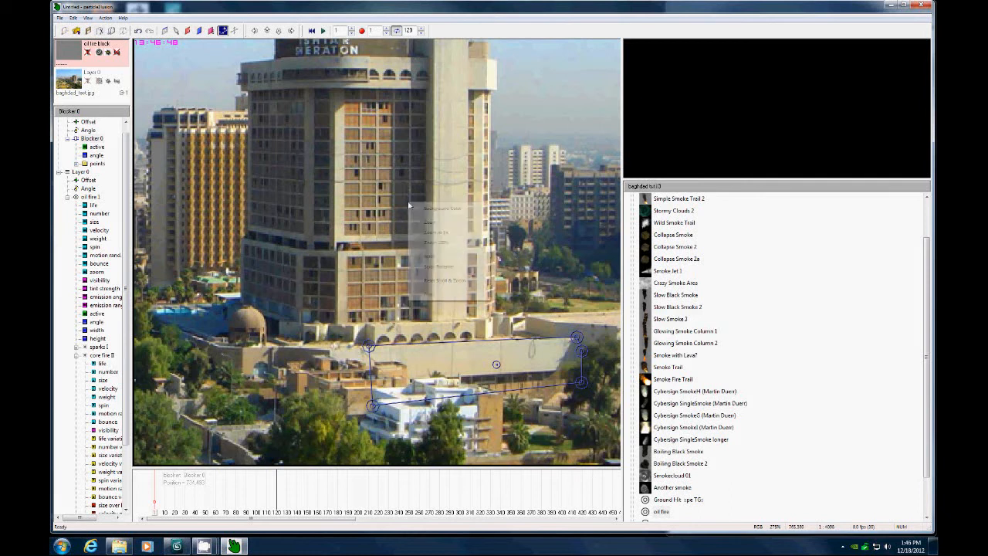
{"action": "left_click", "coordinate": [436, 231]}
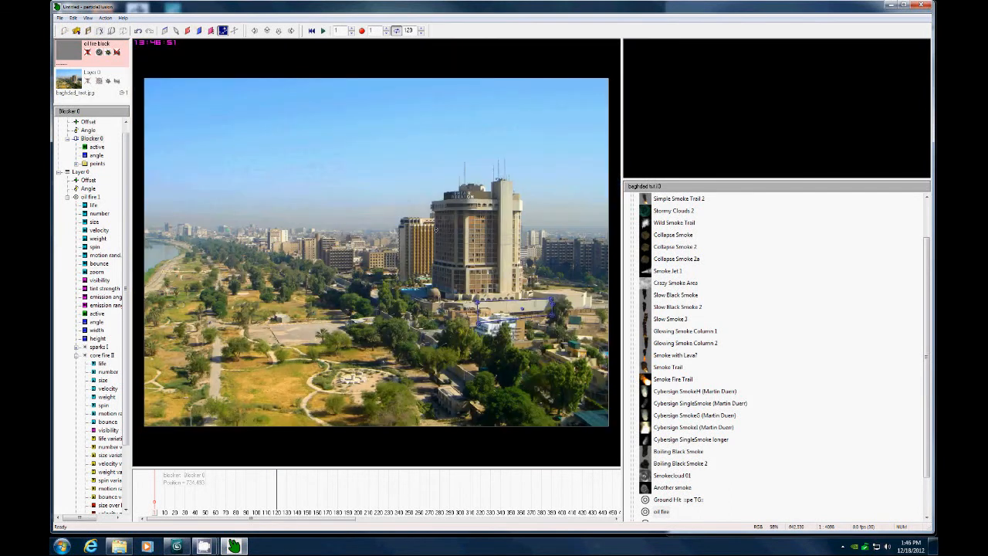
Step: Place the library's Ground Hit emitter at frame 50 among the foreground trees beside the circular garden, near the road
{"action": "left_click_drag", "start_coordinate": [153, 516], "coordinate": [206, 503]}
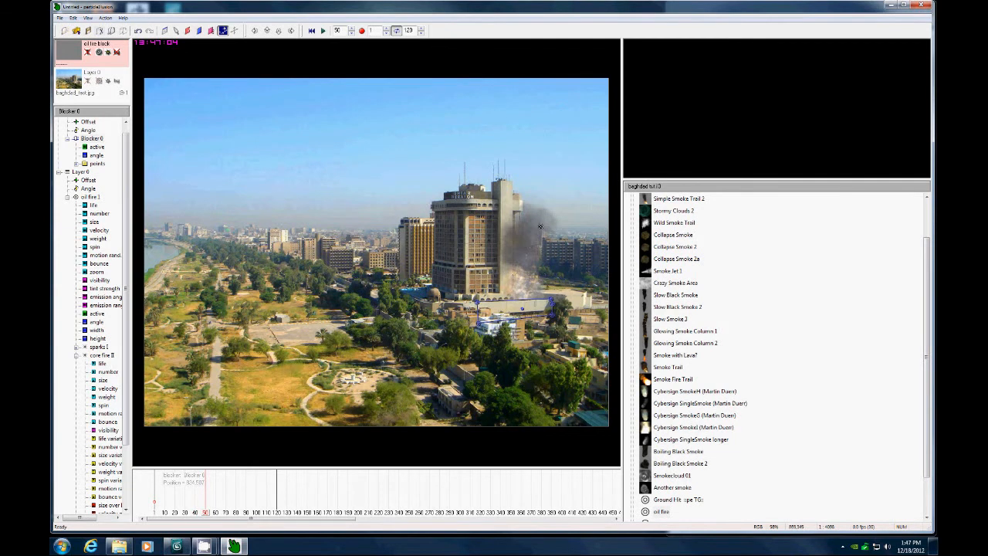
{"action": "left_click", "coordinate": [679, 502]}
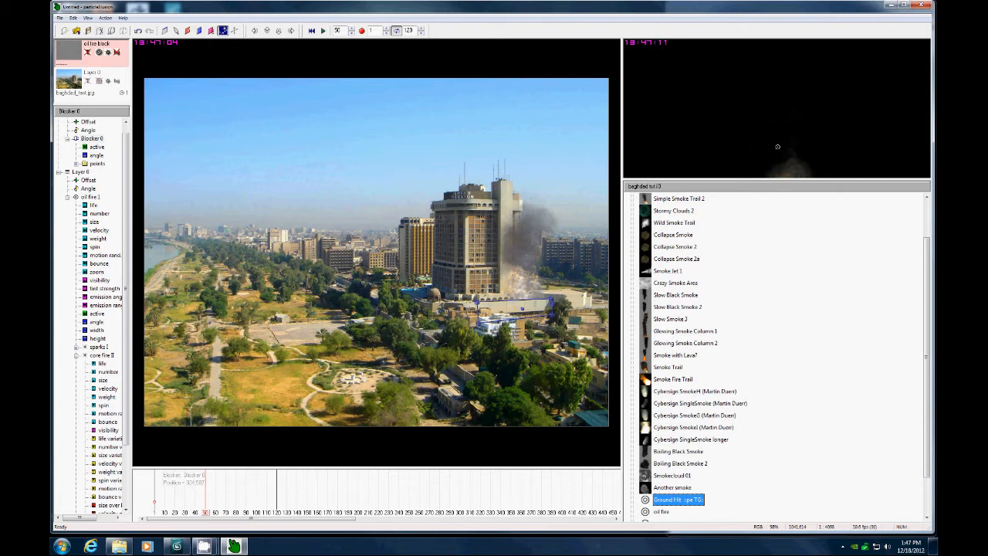
{"action": "left_click", "coordinate": [770, 130]}
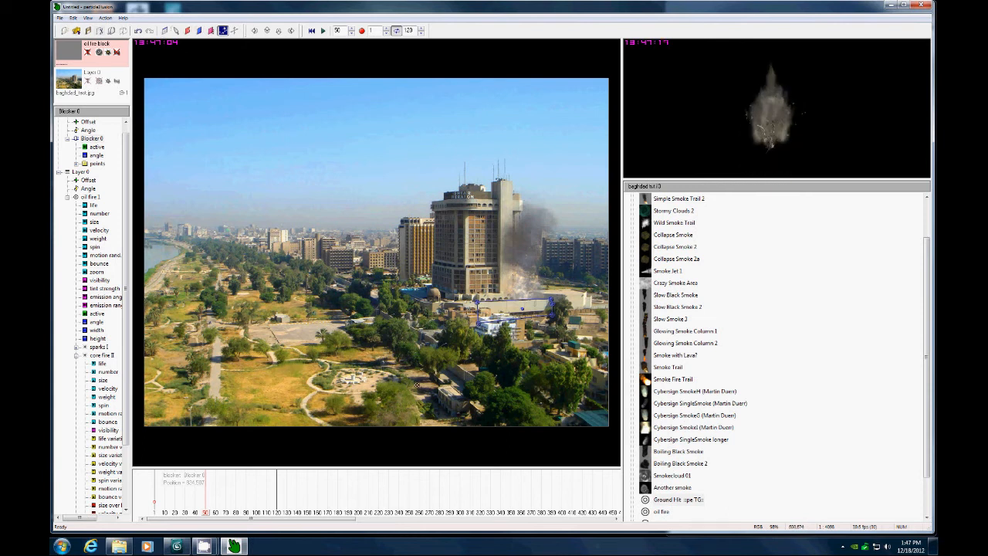
{"action": "left_click", "coordinate": [416, 383]}
Step: Place a second Ground Hit emitter at frame 72 among the trees behind the circular garden, and advance to frame 84
{"action": "mouse_move", "coordinate": [206, 514]}
{"action": "left_mouse_down"}
{"action": "mouse_move", "coordinate": [250, 516]}
{"action": "mouse_move", "coordinate": [229, 516]}
{"action": "left_mouse_up"}
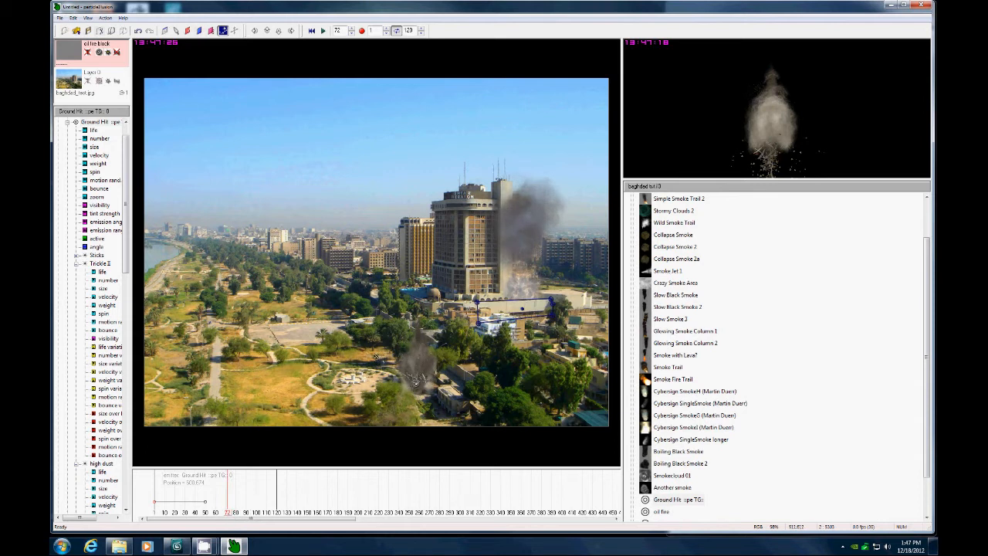
{"action": "left_click", "coordinate": [368, 349]}
{"action": "mouse_move", "coordinate": [228, 516]}
{"action": "left_mouse_down"}
{"action": "mouse_move", "coordinate": [248, 515]}
{"action": "mouse_move", "coordinate": [240, 515]}
{"action": "left_mouse_up"}
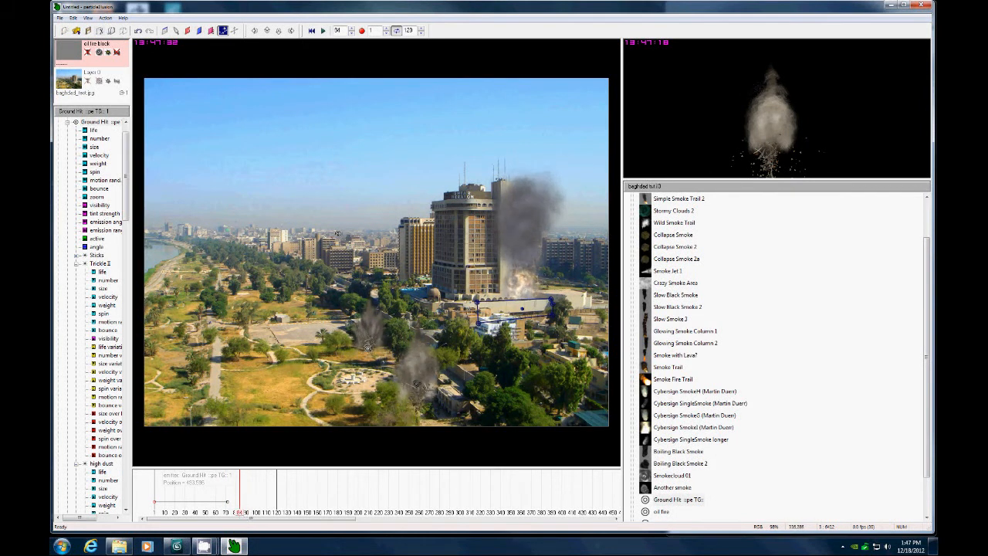
Step: Set the second Ground Hit emitter's angle to 2 degrees and lower its size graph points evenly to about 77 percent
{"action": "left_click", "coordinate": [96, 246]}
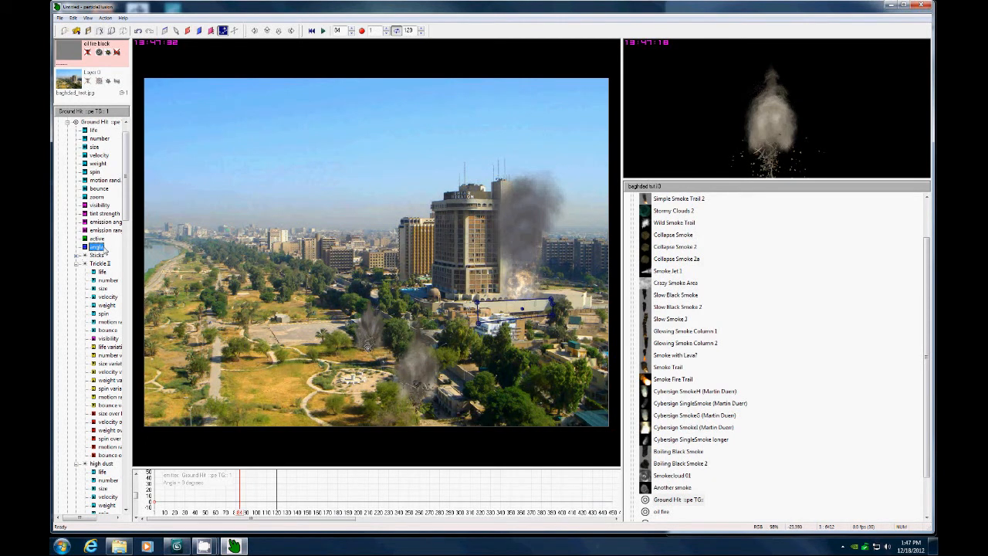
{"action": "left_click_drag", "start_coordinate": [155, 505], "coordinate": [157, 500]}
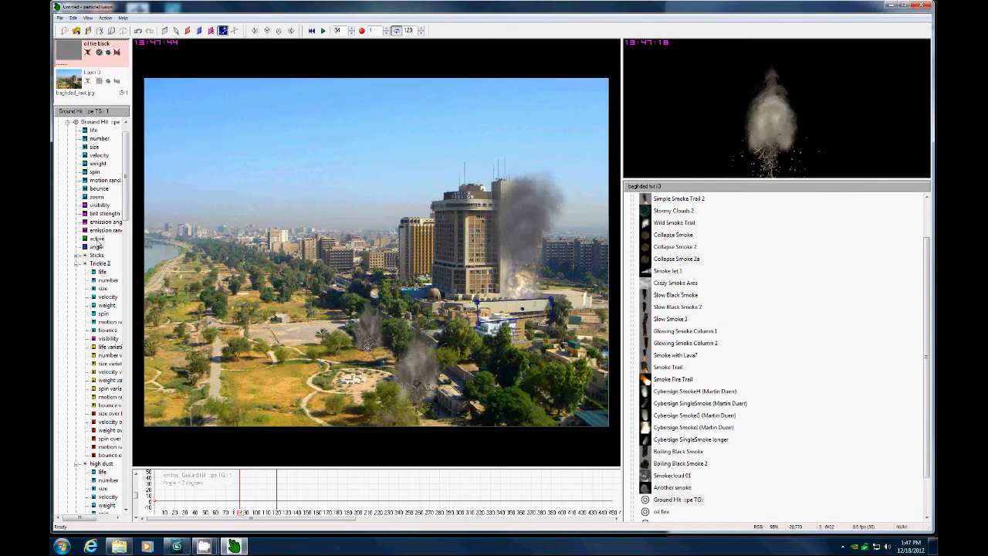
{"action": "left_click", "coordinate": [94, 147]}
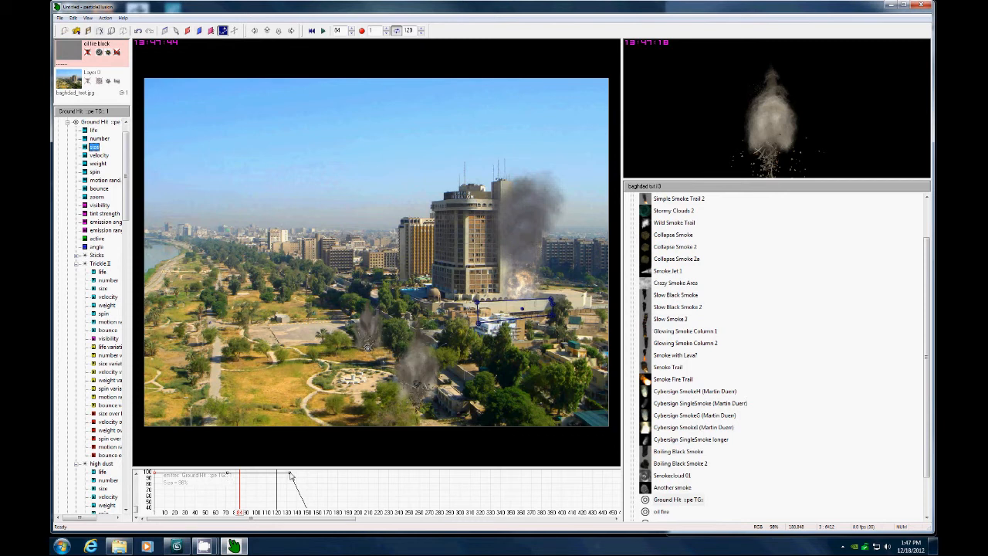
{"action": "left_click_drag", "start_coordinate": [291, 476], "coordinate": [291, 484]}
{"action": "left_click_drag", "start_coordinate": [229, 475], "coordinate": [229, 485]}
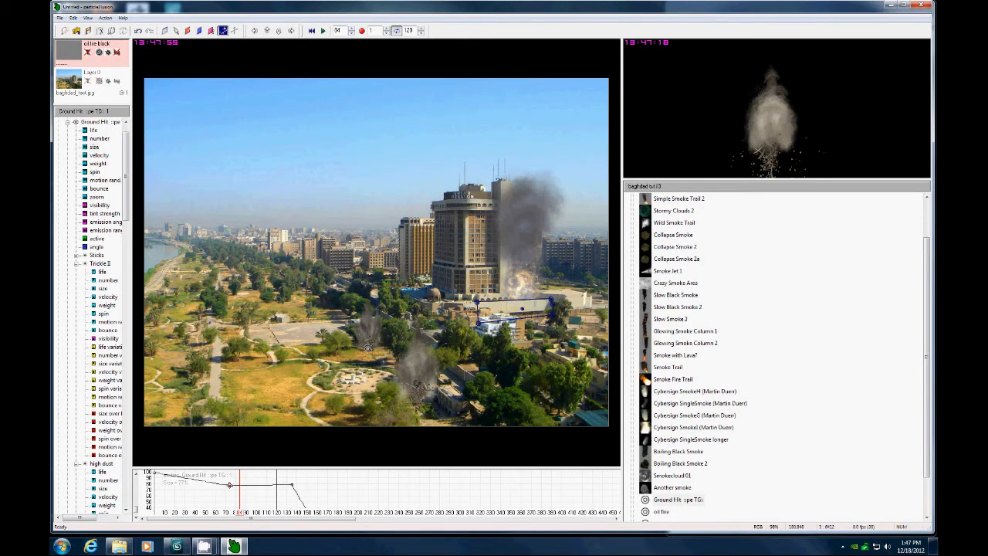
{"action": "left_click_drag", "start_coordinate": [155, 475], "coordinate": [156, 484]}
{"action": "left_click_drag", "start_coordinate": [292, 487], "coordinate": [291, 485]}
Step: Place a third Ground Hit emitter on the circular garden at about frame 99, and return to frame 1
{"action": "mouse_move", "coordinate": [242, 514]}
{"action": "left_mouse_down"}
{"action": "mouse_move", "coordinate": [219, 513]}
{"action": "mouse_move", "coordinate": [255, 512]}
{"action": "left_mouse_up"}
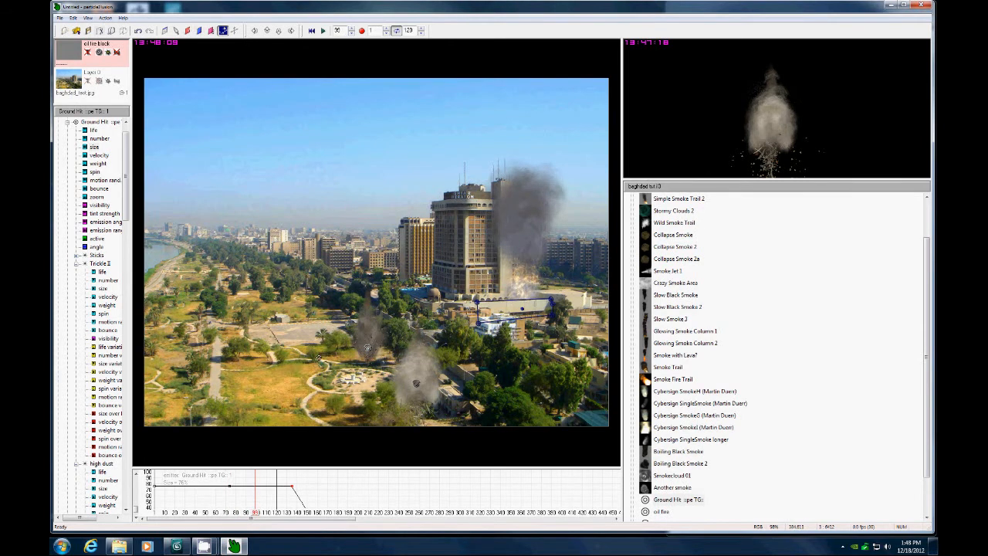
{"action": "left_click", "coordinate": [350, 378]}
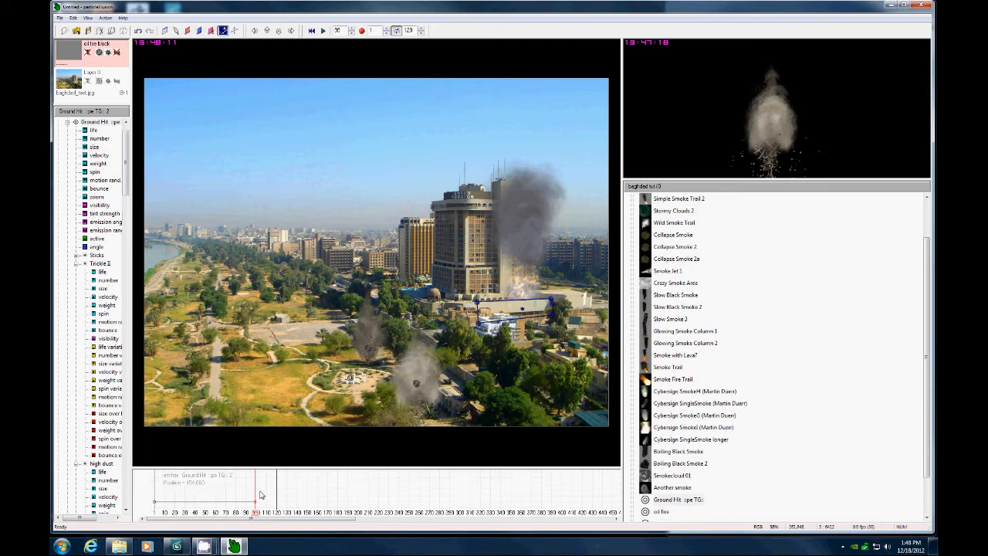
{"action": "left_click_drag", "start_coordinate": [258, 515], "coordinate": [141, 497]}
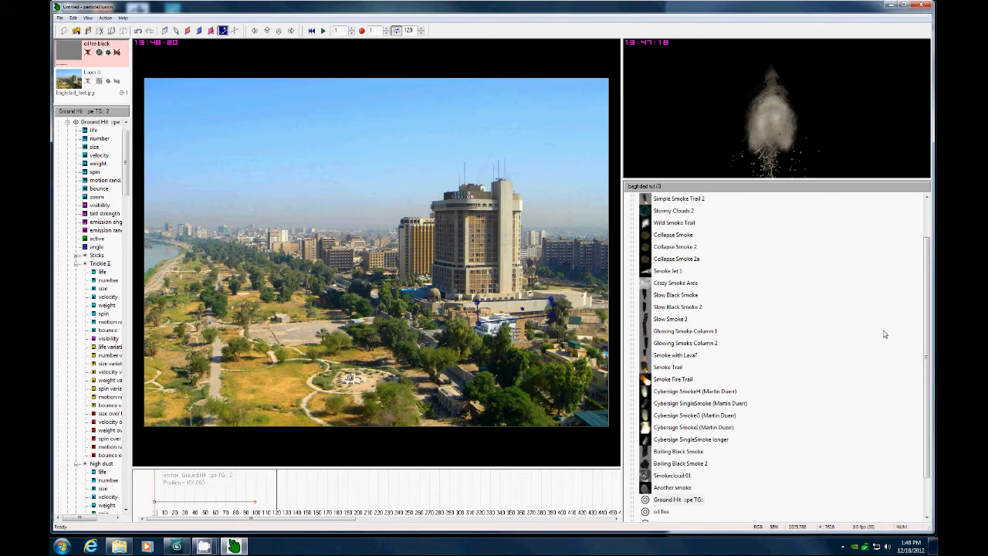
Step: Place the library's big explode emitter at about frame 99 beside the gold-windowed building behind the hotel
{"action": "left_click_drag", "start_coordinate": [926, 340], "coordinate": [926, 379]}
{"action": "left_click", "coordinate": [663, 475]}
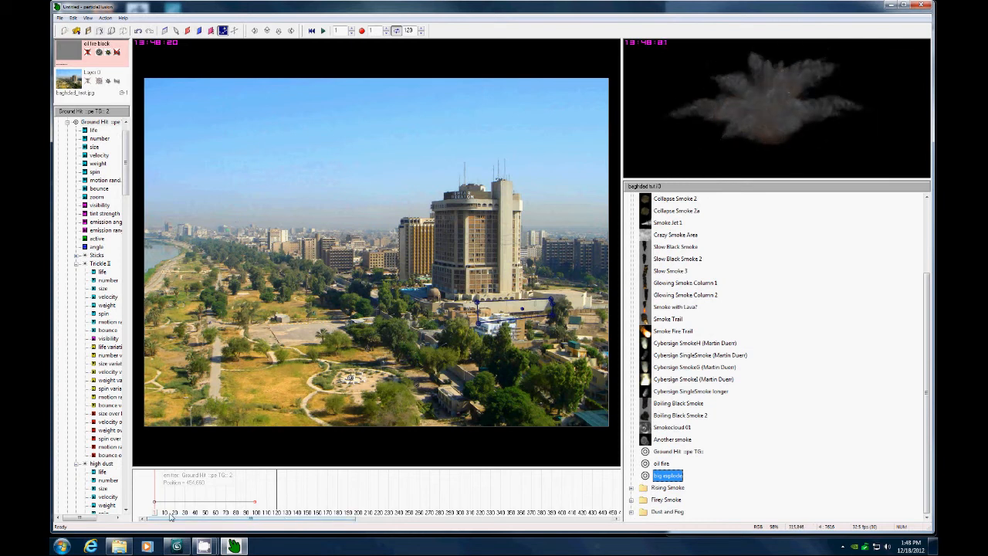
{"action": "left_click_drag", "start_coordinate": [171, 517], "coordinate": [256, 517]}
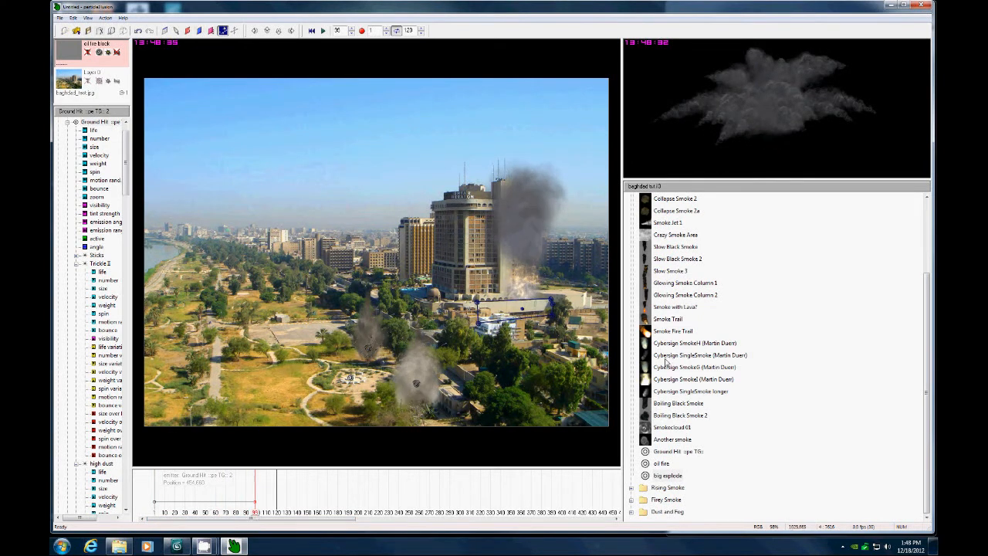
{"action": "left_click", "coordinate": [668, 474]}
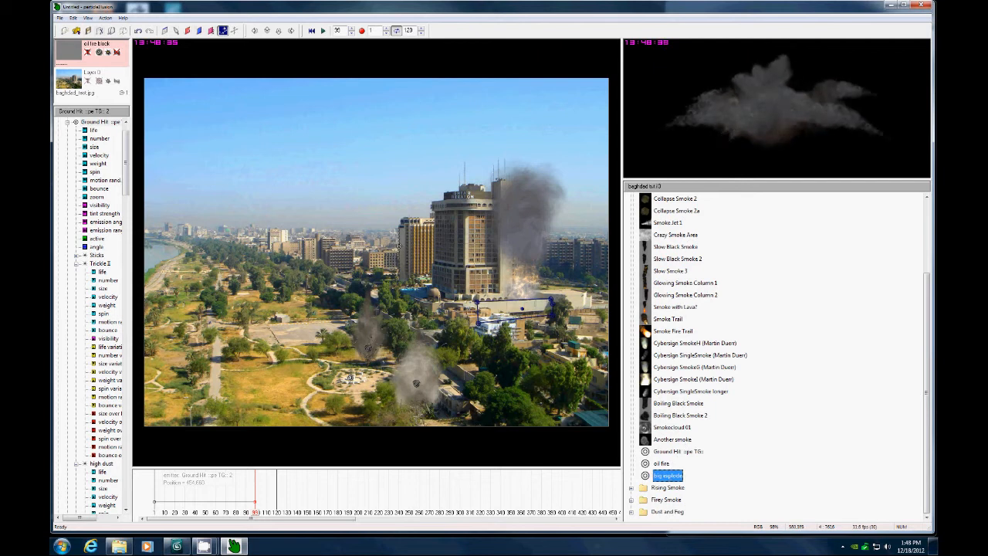
{"action": "left_click", "coordinate": [409, 248]}
{"action": "mouse_move", "coordinate": [255, 516]}
{"action": "left_mouse_down"}
{"action": "mouse_move", "coordinate": [305, 515]}
{"action": "mouse_move", "coordinate": [176, 507]}
{"action": "mouse_move", "coordinate": [255, 505]}
{"action": "left_mouse_up"}
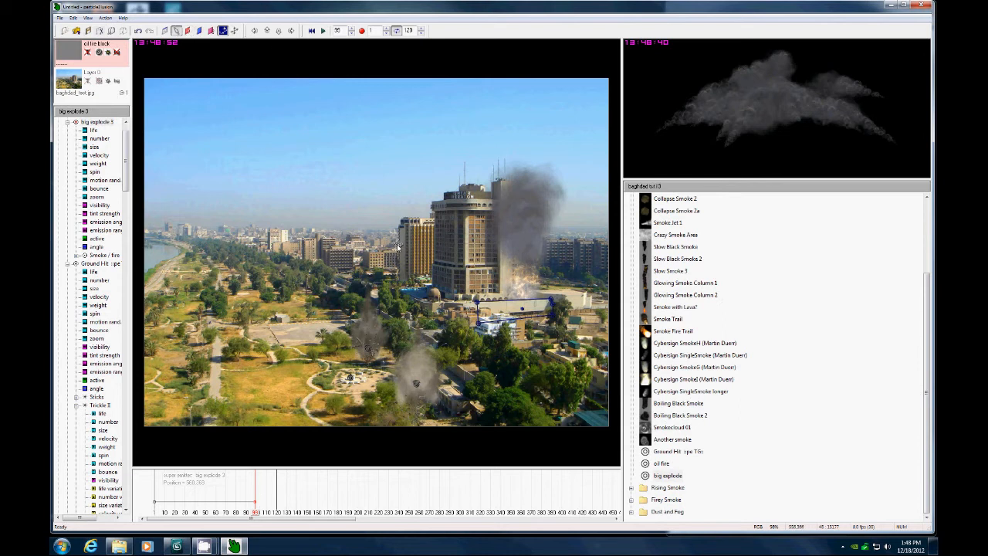
Step: Preview the composite from frame 1 to about frame 99 and return to frame 1
{"action": "left_click_drag", "start_coordinate": [255, 510], "coordinate": [154, 506]}
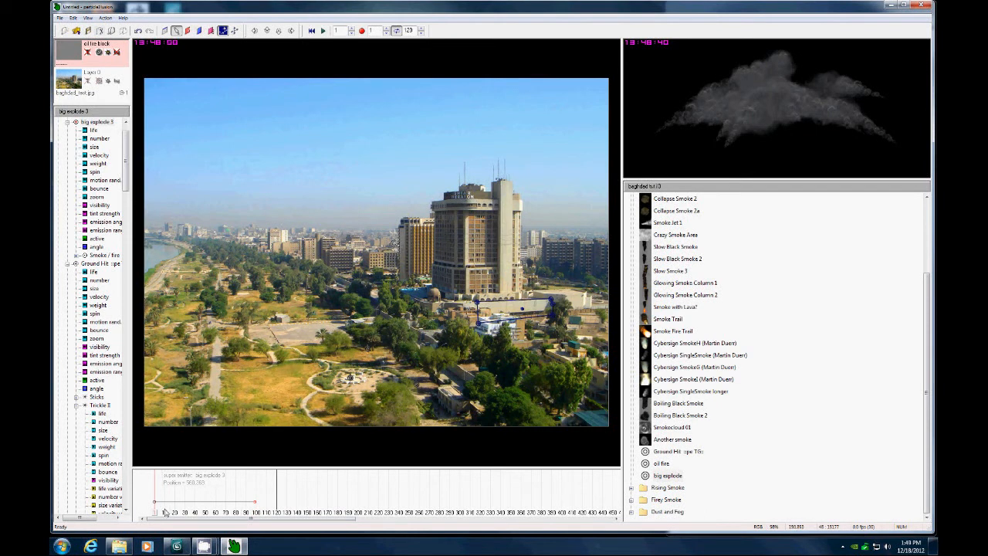
{"action": "left_click_drag", "start_coordinate": [155, 512], "coordinate": [255, 505]}
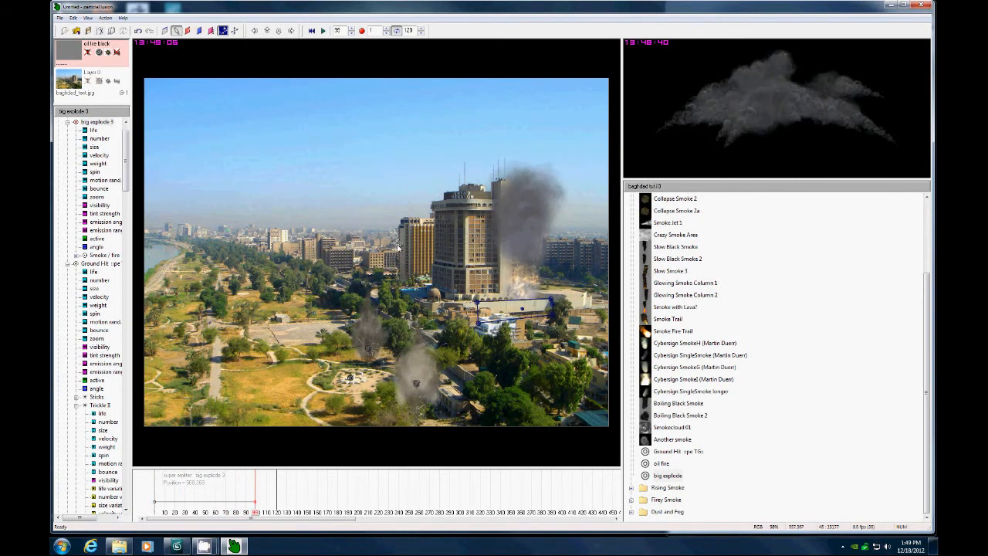
{"action": "left_click_drag", "start_coordinate": [254, 514], "coordinate": [127, 491]}
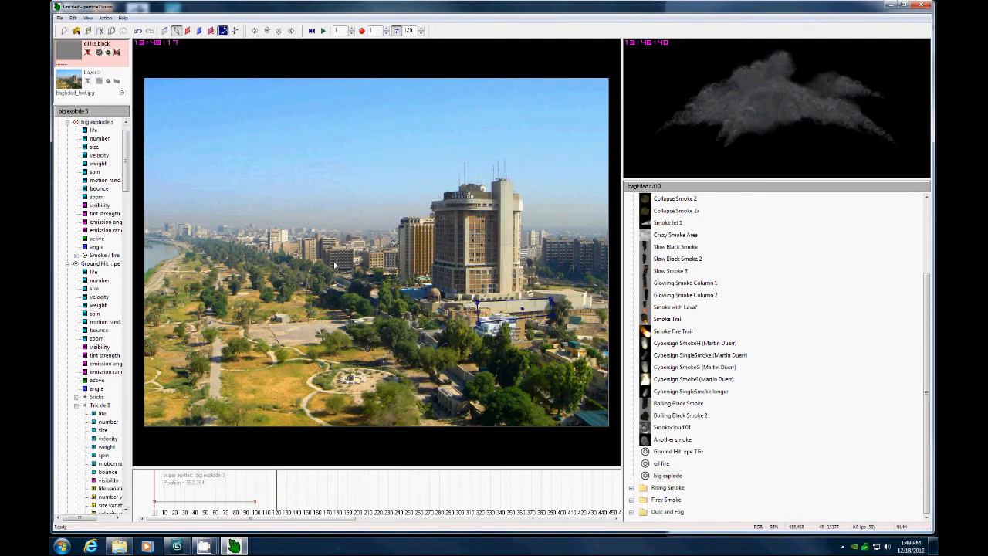
Step: Add a new layer named "big explode block" above the oil fire block layer
{"action": "right_click", "coordinate": [360, 195]}
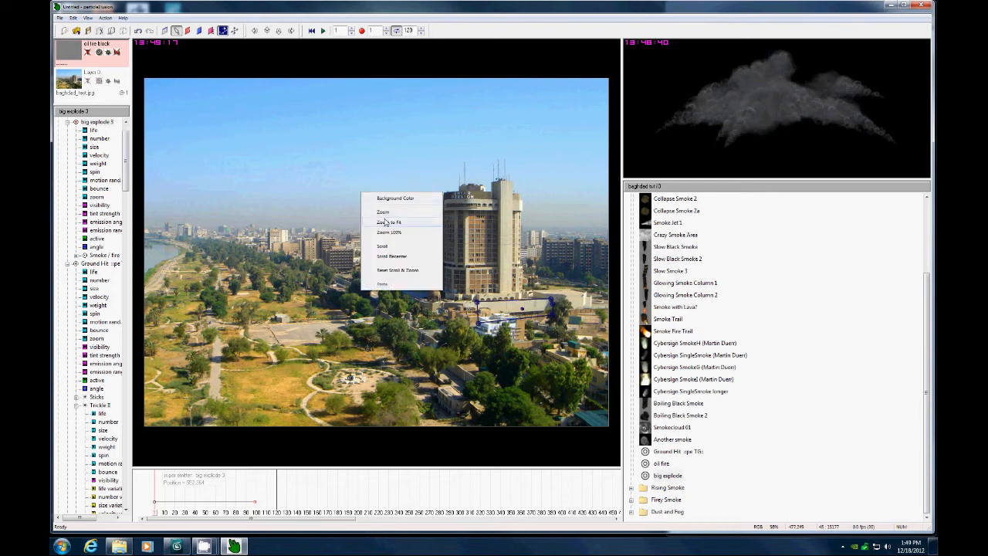
{"action": "left_click", "coordinate": [382, 213]}
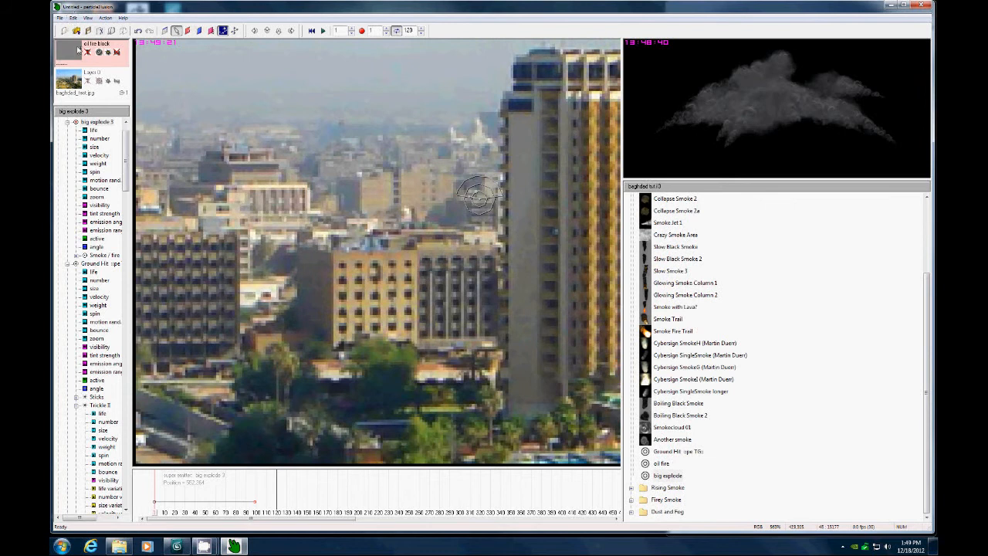
{"action": "right_click", "coordinate": [78, 49]}
{"action": "left_click", "coordinate": [96, 51]}
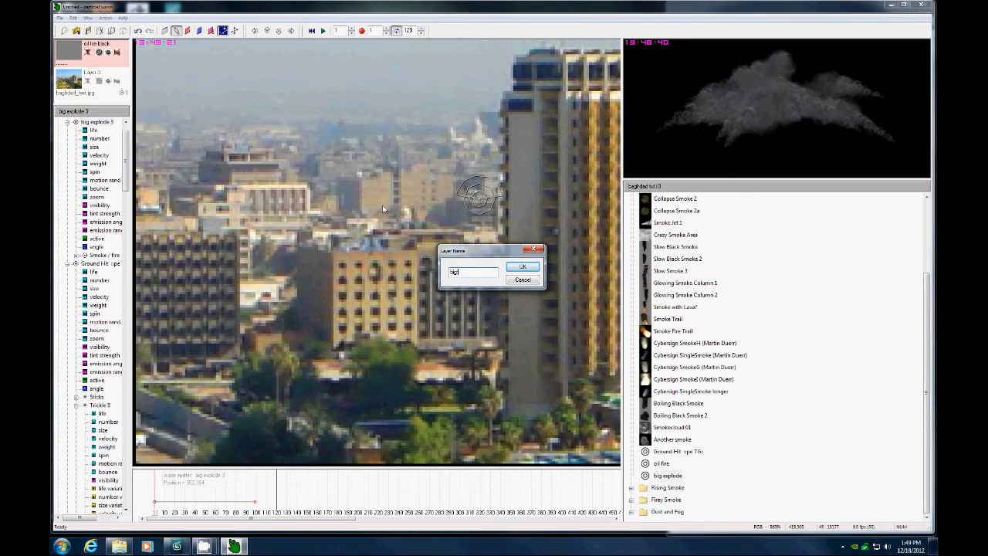
{"action": "type", "text": "big explode block"}
{"action": "key", "text": "Return"}
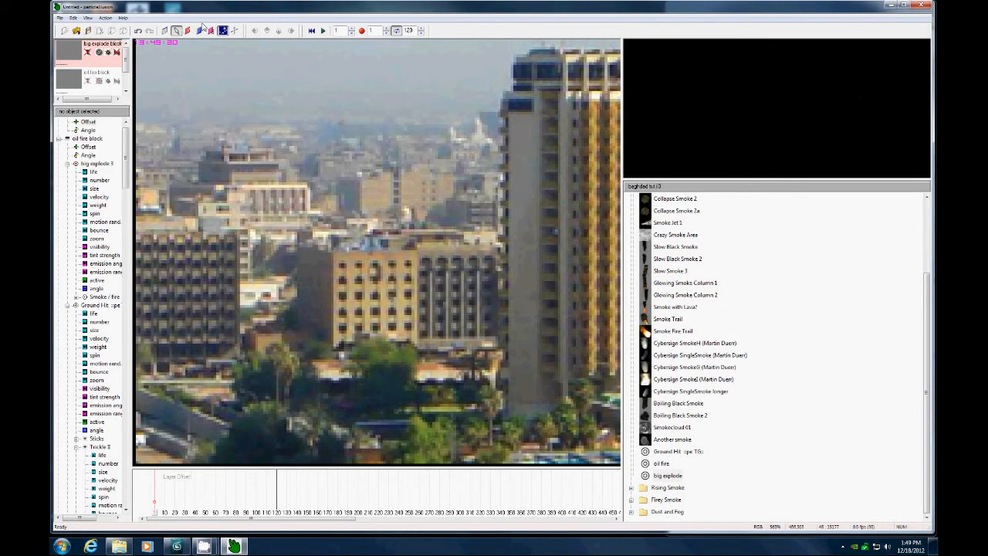
Step: Draw a blocker on the big explode block layer along the gold-windowed building's left edge and roofline
{"action": "left_click", "coordinate": [200, 31]}
{"action": "left_click", "coordinate": [502, 405]}
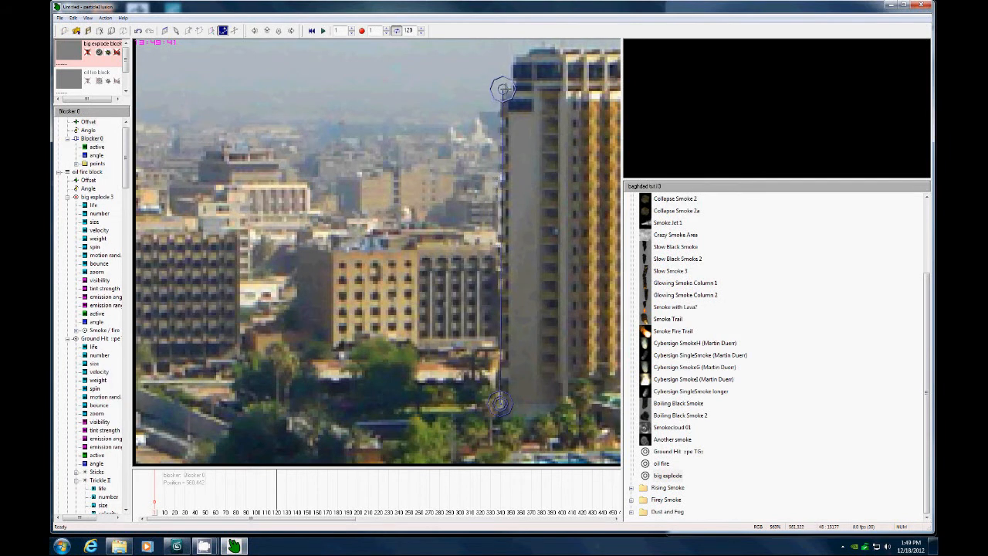
{"action": "left_click", "coordinate": [503, 89]}
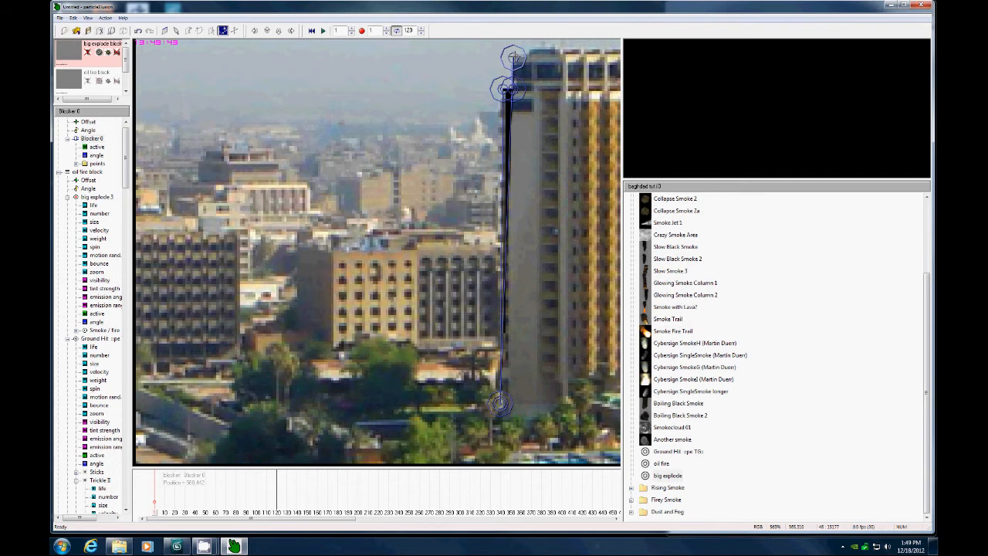
{"action": "left_click", "coordinate": [513, 58]}
{"action": "left_click", "coordinate": [532, 51]}
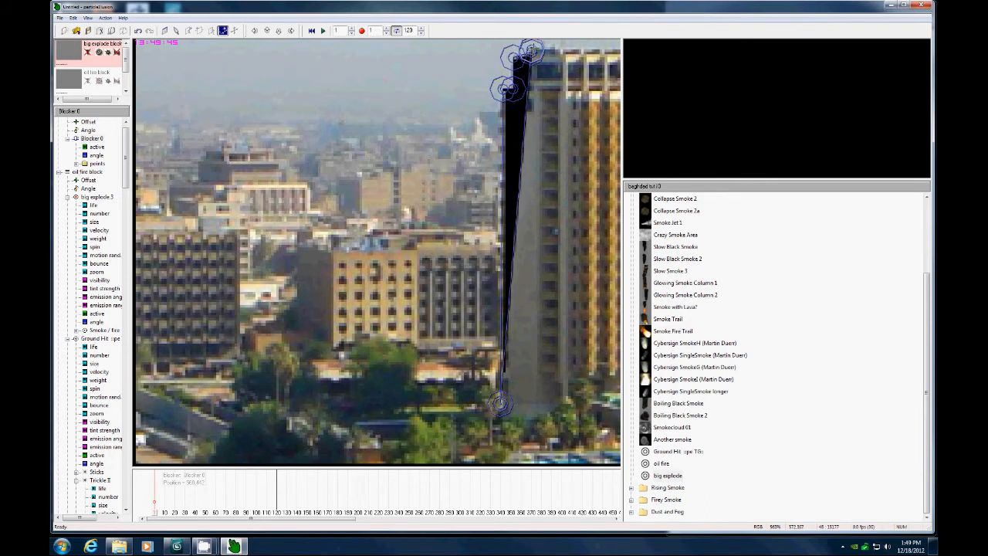
{"action": "left_click", "coordinate": [560, 50]}
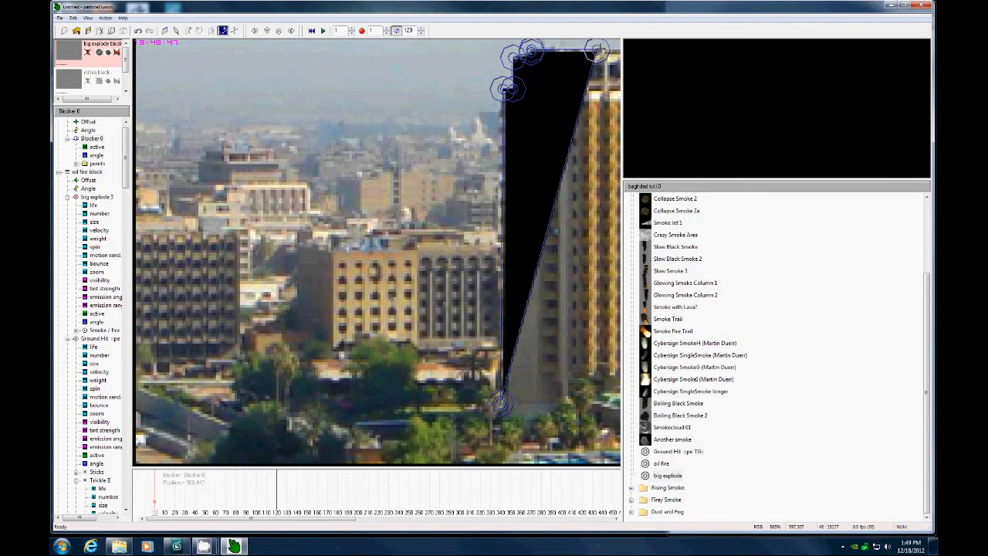
{"action": "left_click", "coordinate": [601, 58]}
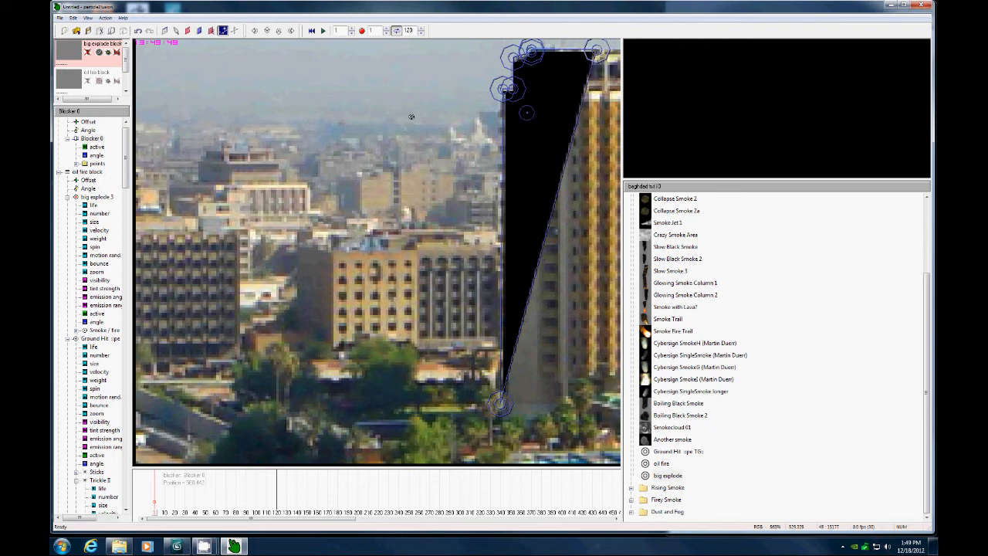
Step: Extend the blocker's upper-right point along the roofline to the edge of the hotel tower
{"action": "right_click", "coordinate": [375, 131]}
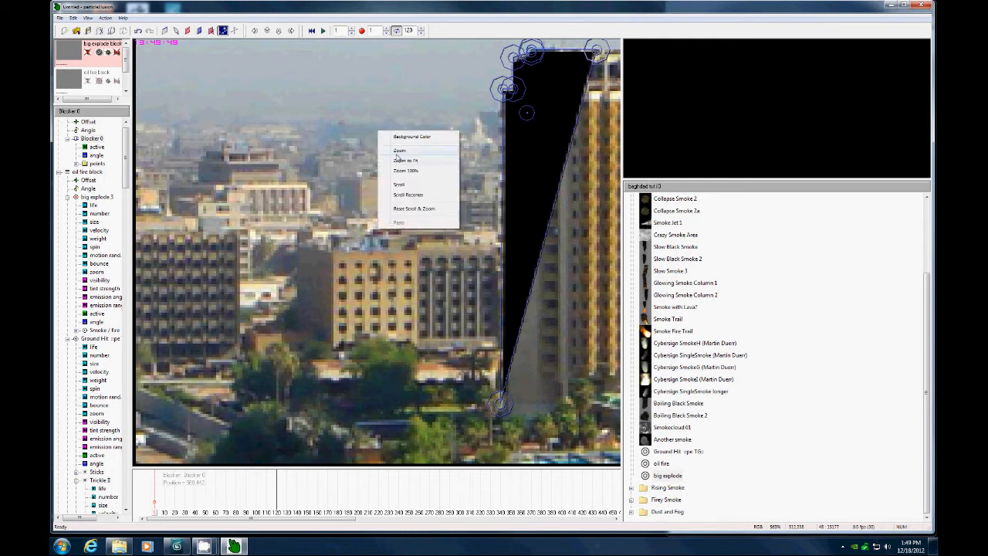
{"action": "left_click", "coordinate": [401, 160]}
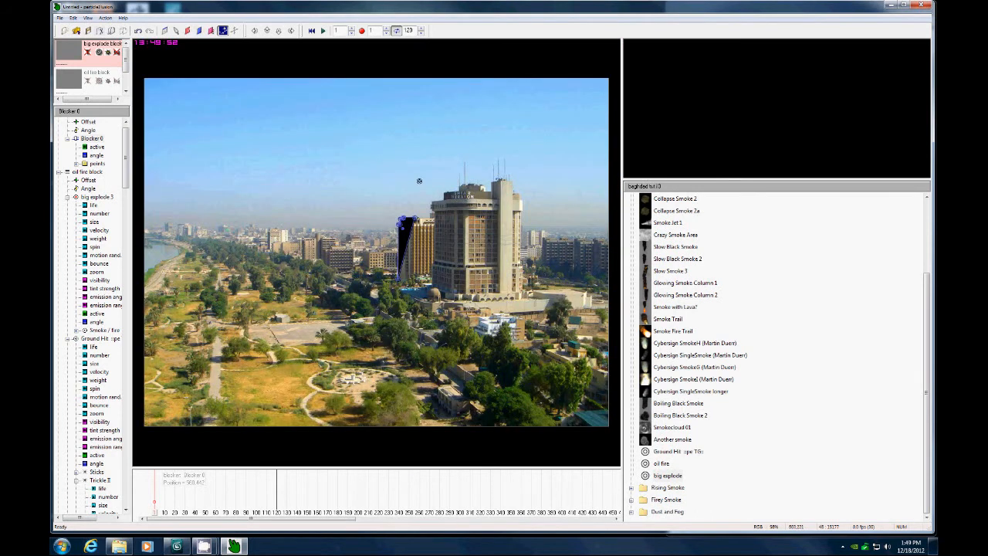
{"action": "right_click", "coordinate": [358, 203]}
{"action": "left_click", "coordinate": [378, 217]}
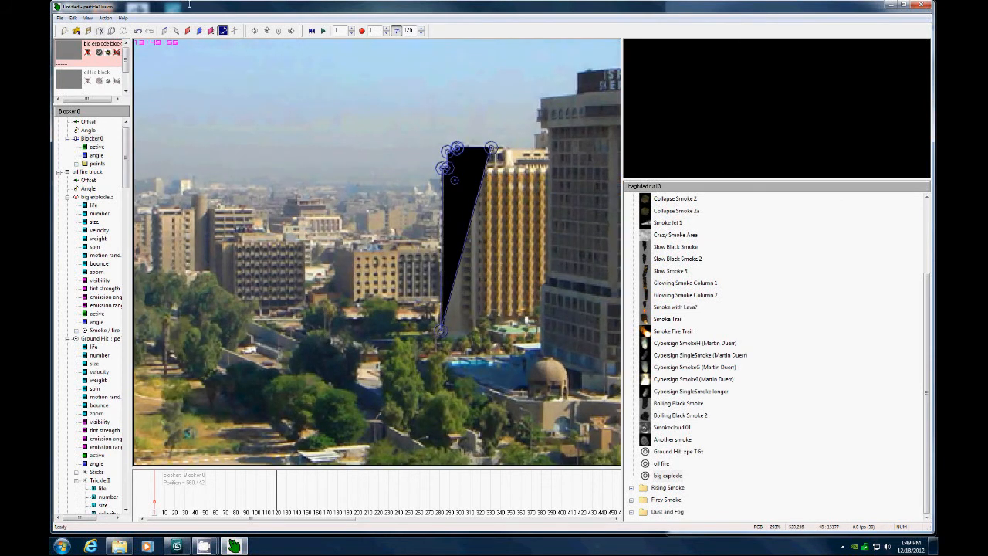
{"action": "left_click_drag", "start_coordinate": [489, 149], "coordinate": [553, 151]}
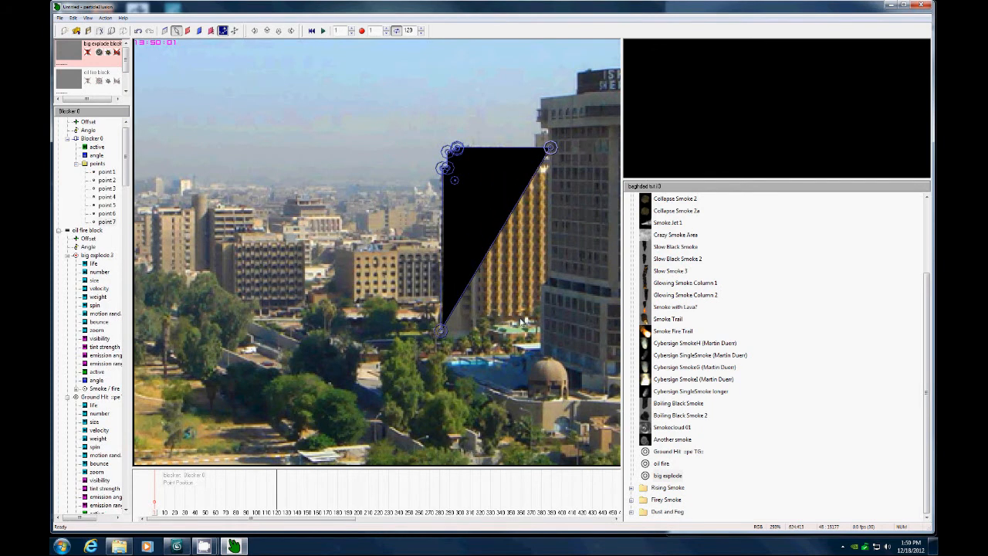
Step: Draw a second blocker over the rest of the gold-windowed building and the adjoining part of the hotel
{"action": "left_click", "coordinate": [199, 31]}
{"action": "left_click", "coordinate": [494, 157]}
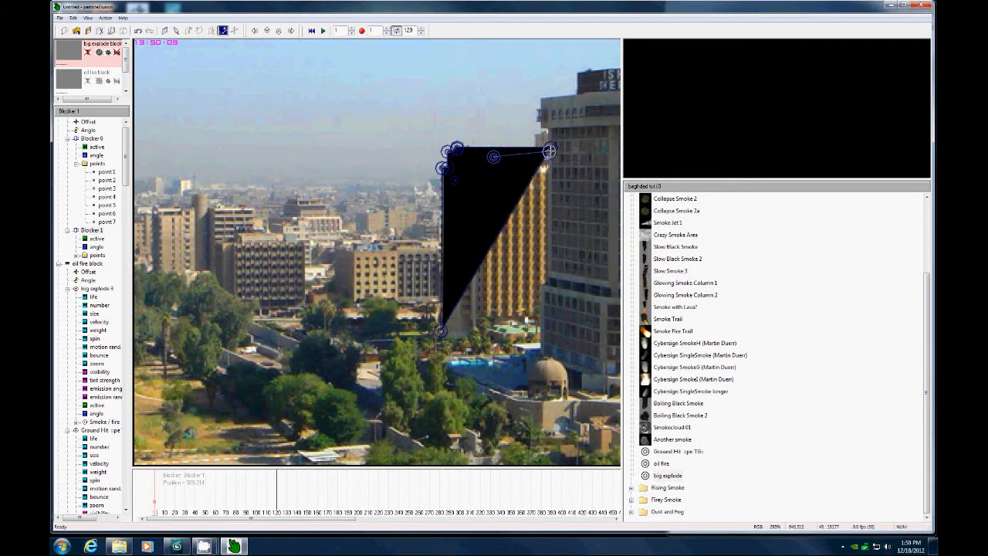
{"action": "left_click", "coordinate": [550, 148]}
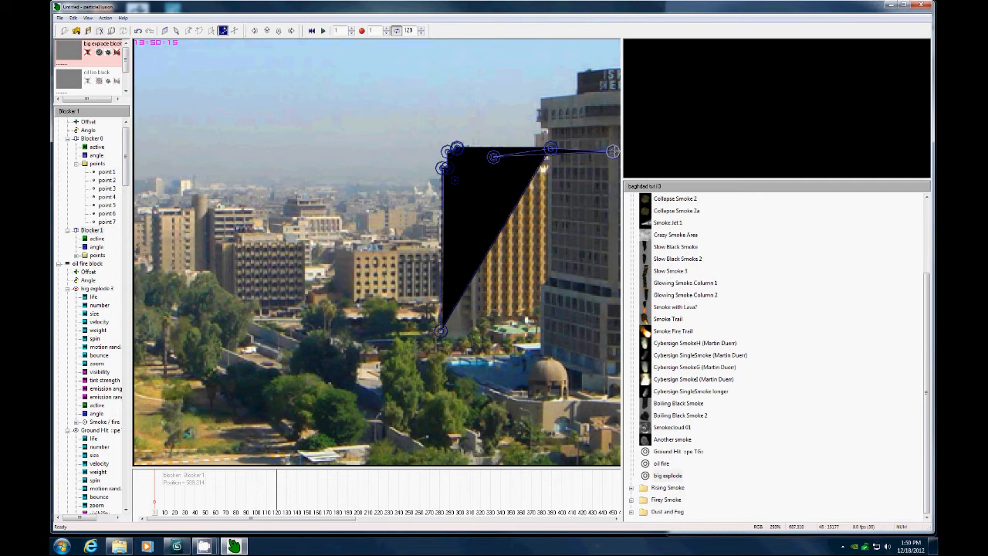
{"action": "left_click", "coordinate": [612, 151]}
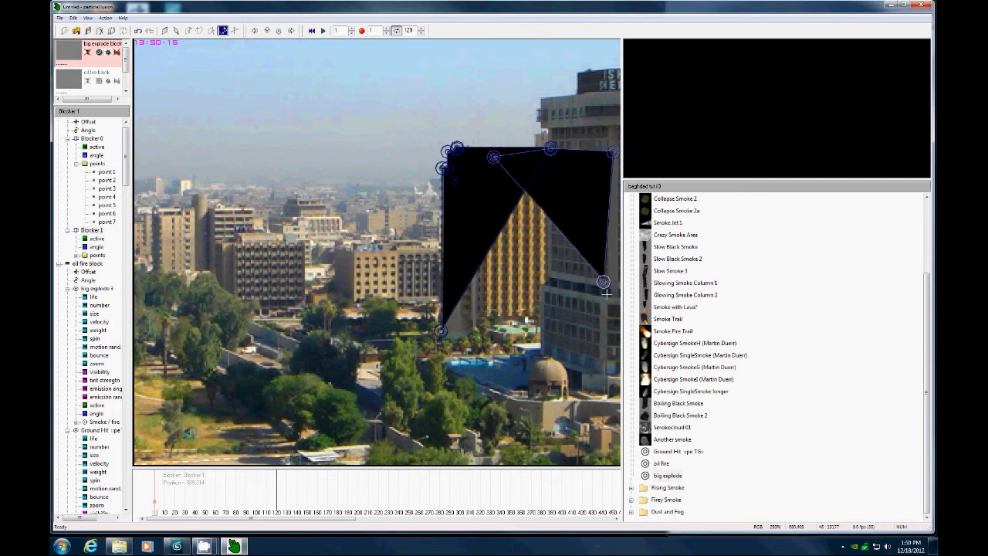
{"action": "left_click", "coordinate": [609, 365]}
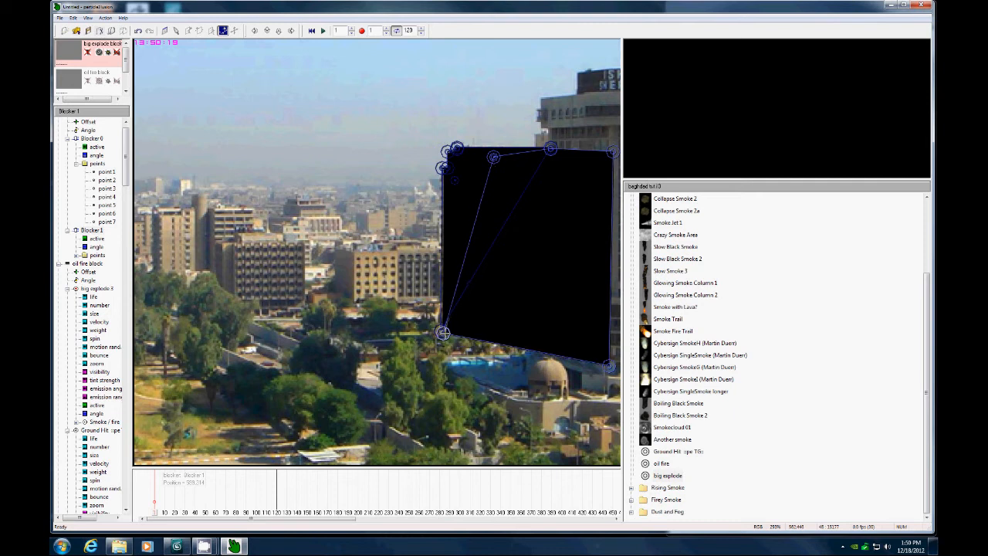
{"action": "left_click", "coordinate": [440, 330]}
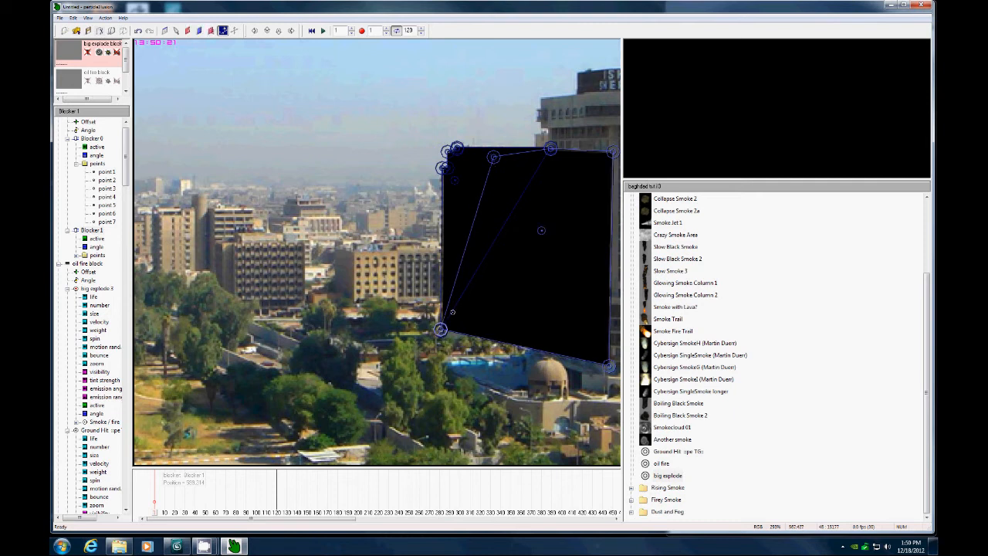
Step: Enable "Use layers below for bg image" for the second blocker
{"action": "right_click", "coordinate": [542, 230]}
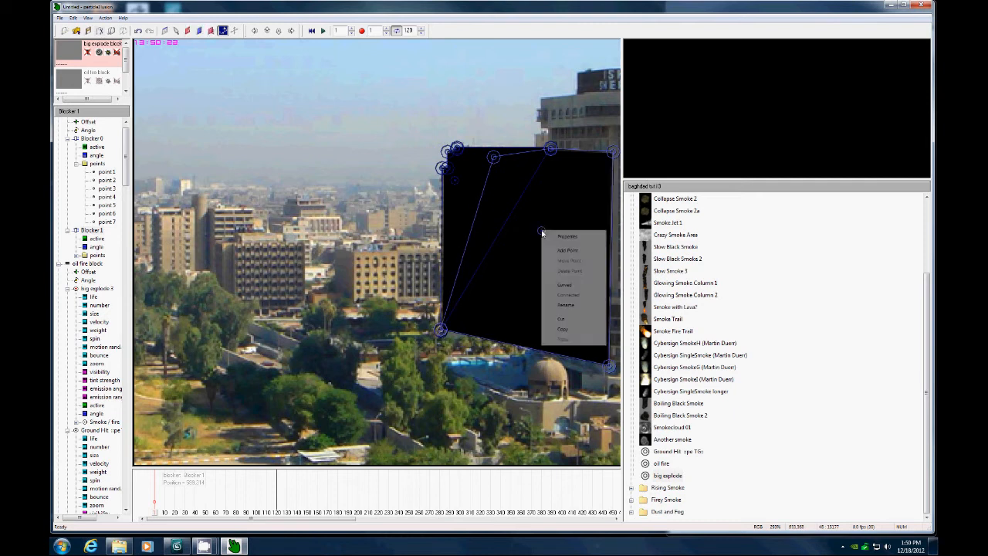
{"action": "left_click", "coordinate": [569, 240]}
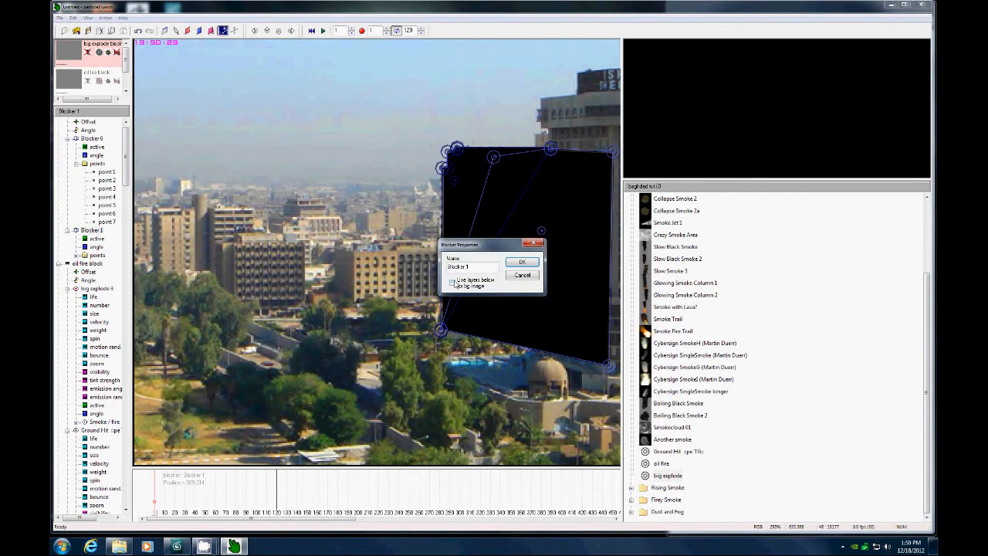
{"action": "left_click", "coordinate": [520, 263]}
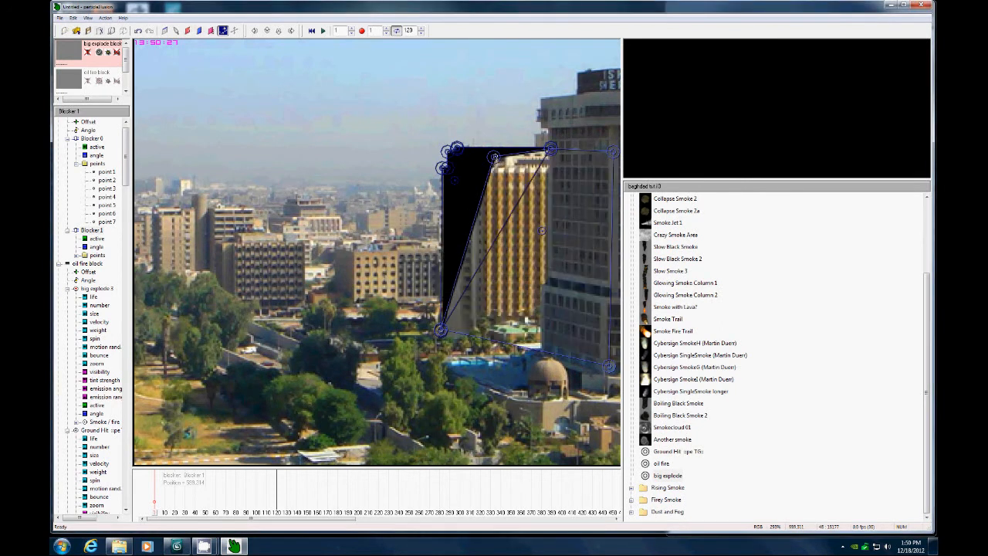
{"action": "right_click", "coordinate": [493, 157]}
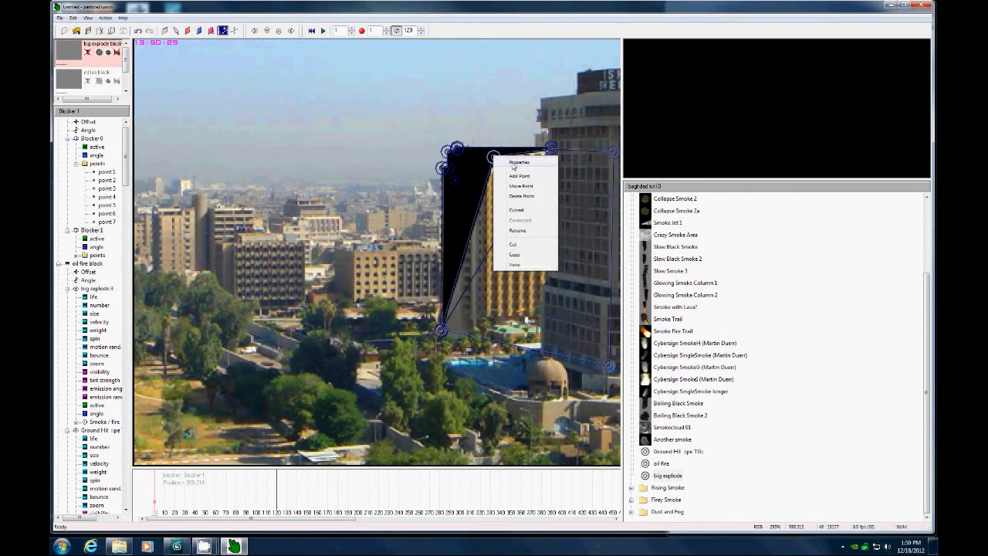
{"action": "left_click", "coordinate": [516, 163]}
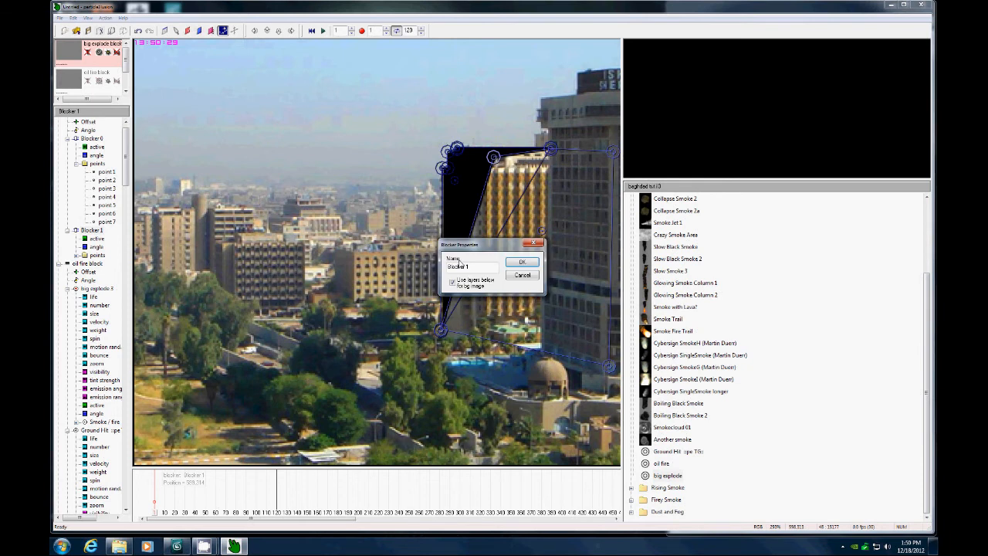
{"action": "left_click", "coordinate": [519, 263]}
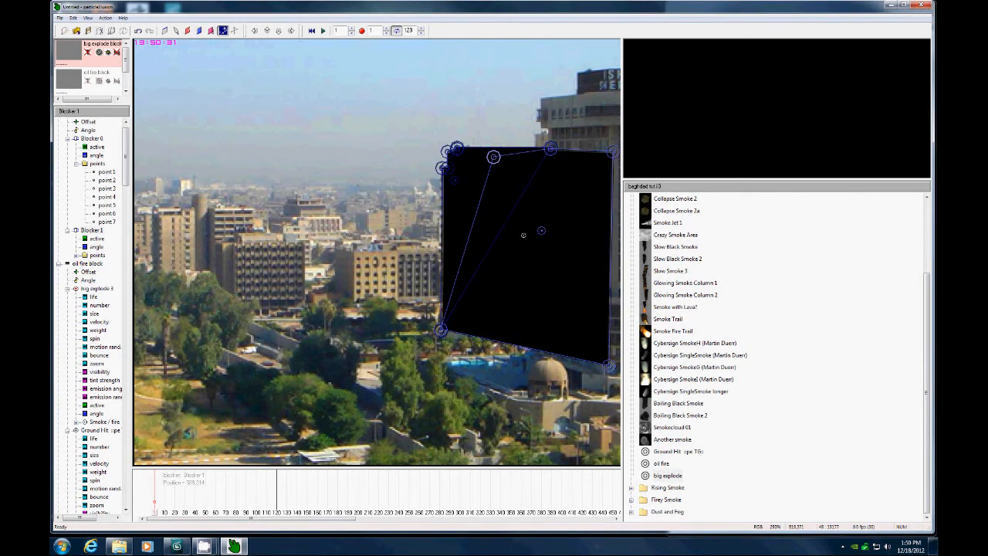
{"action": "right_click", "coordinate": [541, 229]}
{"action": "left_click", "coordinate": [567, 236]}
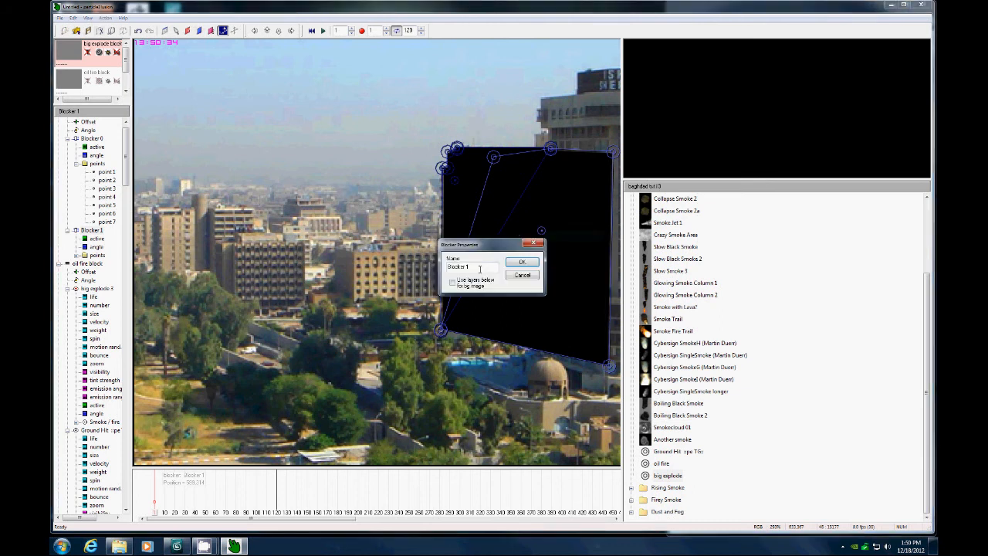
{"action": "left_click", "coordinate": [533, 264]}
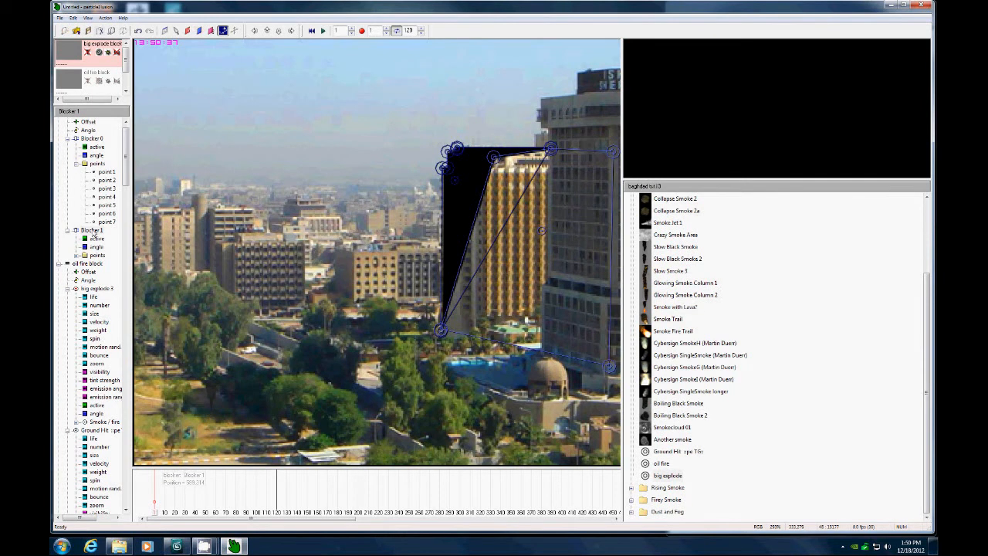
Step: Enable "Use layers below for bg image" for Blocker 0 on the gold-windowed building
{"action": "left_click", "coordinate": [457, 179]}
{"action": "right_click", "coordinate": [457, 179]}
{"action": "left_click", "coordinate": [477, 187]}
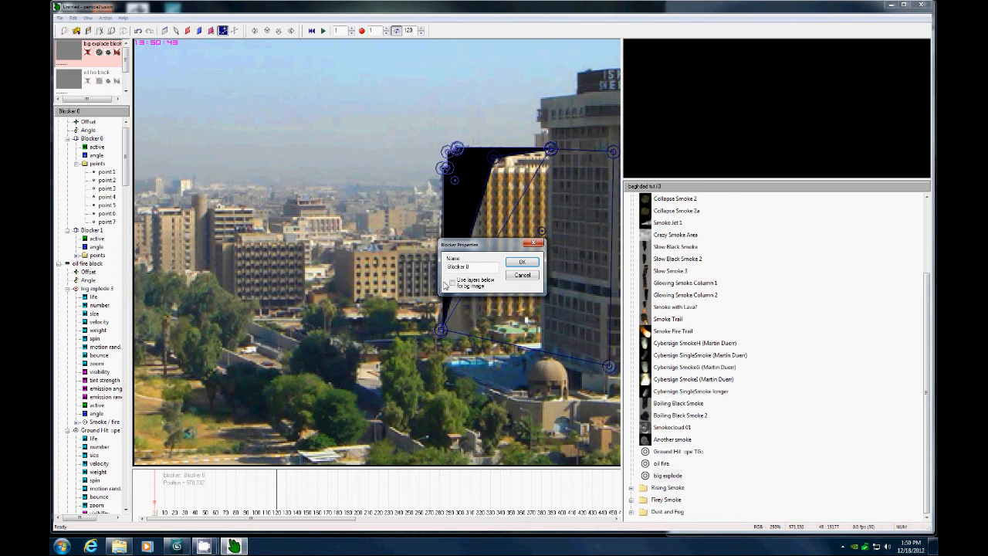
{"action": "left_click", "coordinate": [512, 262]}
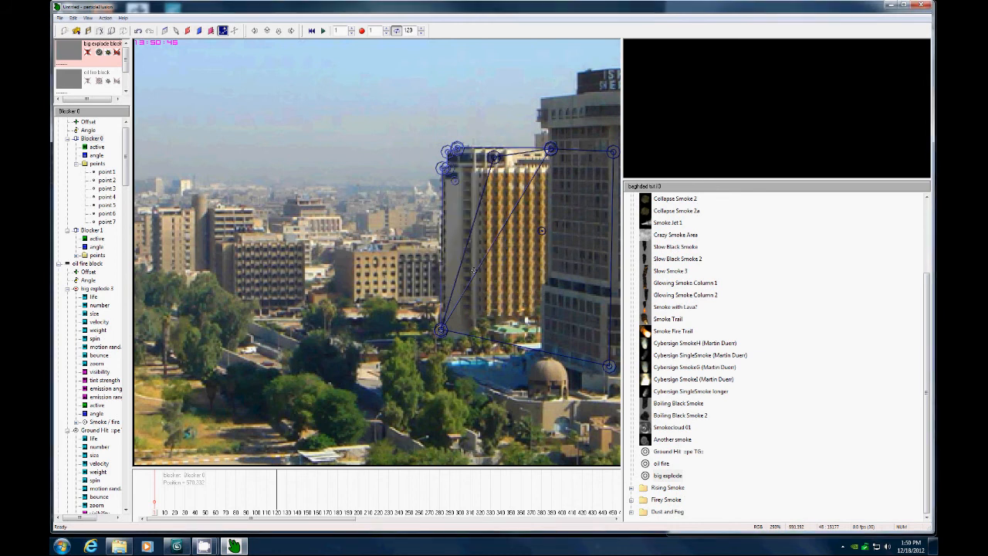
Step: Preview the whole composite with the new blockers by scrubbing the timeline, and return to frame 1
{"action": "right_click", "coordinate": [390, 61]}
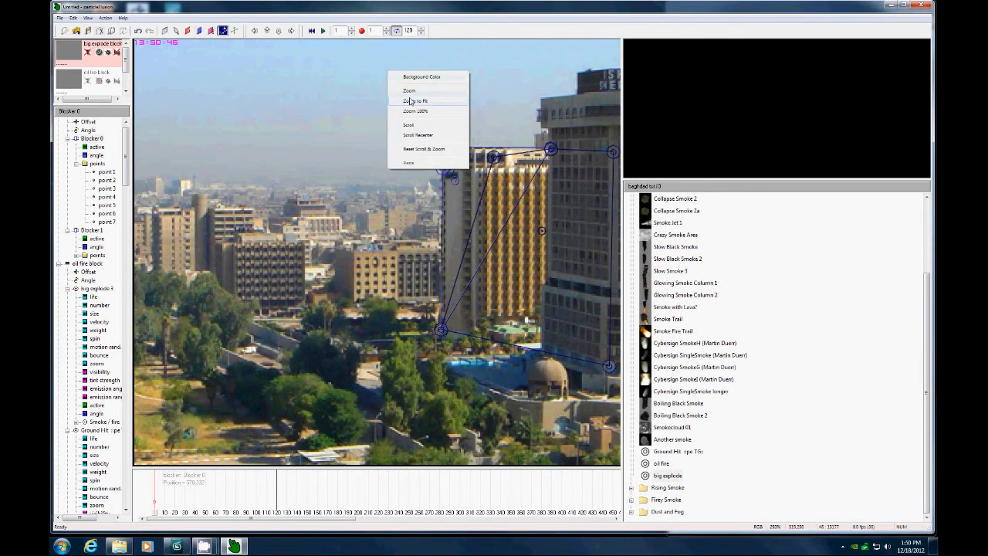
{"action": "left_click", "coordinate": [410, 100]}
{"action": "left_click_drag", "start_coordinate": [154, 513], "coordinate": [131, 479]}
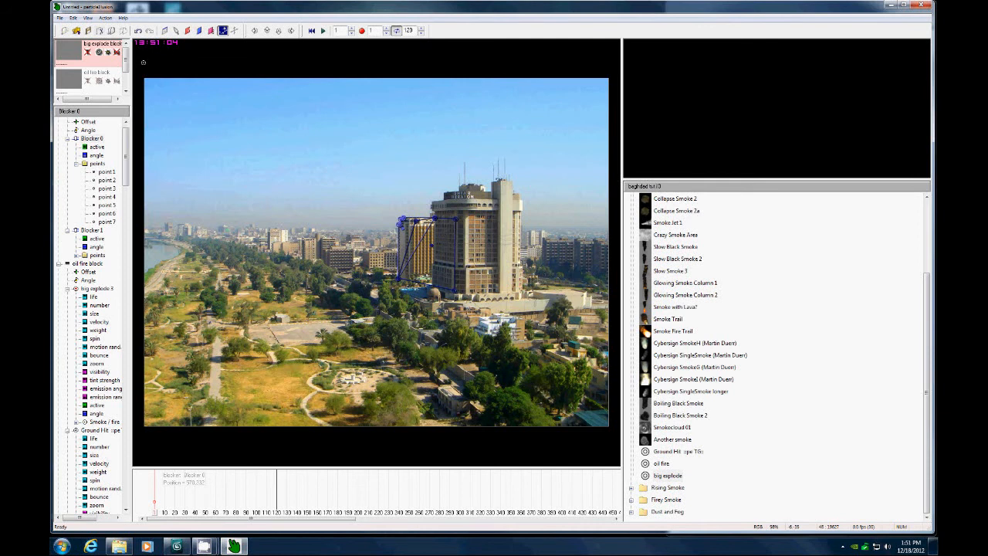
Step: Draw a third blocker over the hotel facade, from its left edge to about mid-width and up to its roofline
{"action": "left_click", "coordinate": [199, 32]}
{"action": "left_click", "coordinate": [434, 225]}
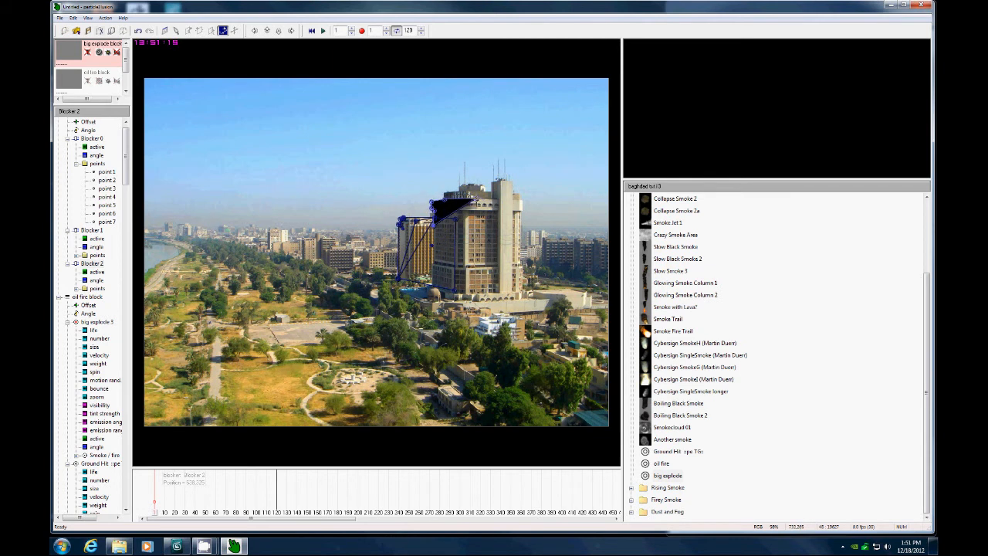
{"action": "left_click", "coordinate": [473, 199]}
{"action": "left_click", "coordinate": [473, 282]}
{"action": "left_click", "coordinate": [433, 277]}
Step: Enable "Use layers below for bg image" for the hotel blocker
{"action": "right_click", "coordinate": [445, 238]}
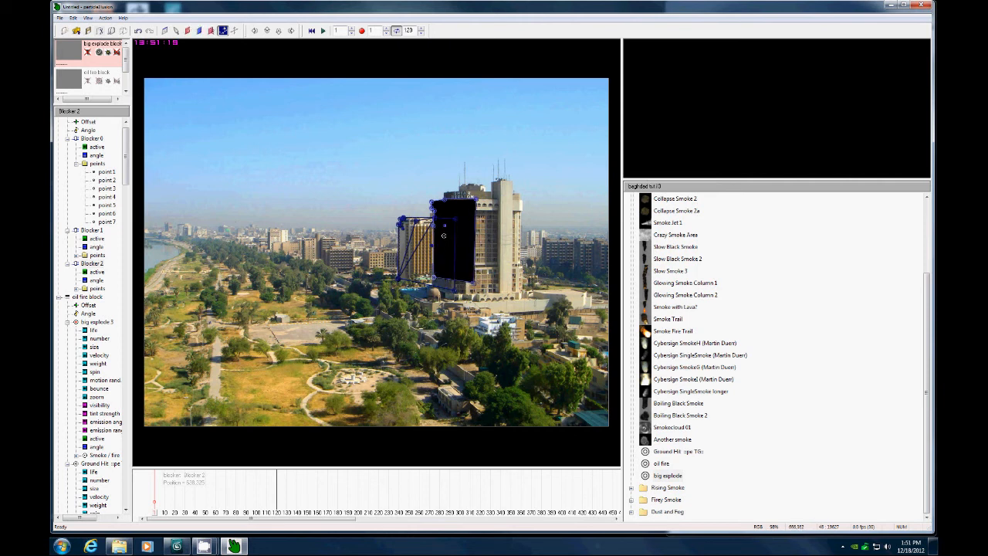
{"action": "right_click", "coordinate": [443, 224]}
{"action": "left_click", "coordinate": [463, 230]}
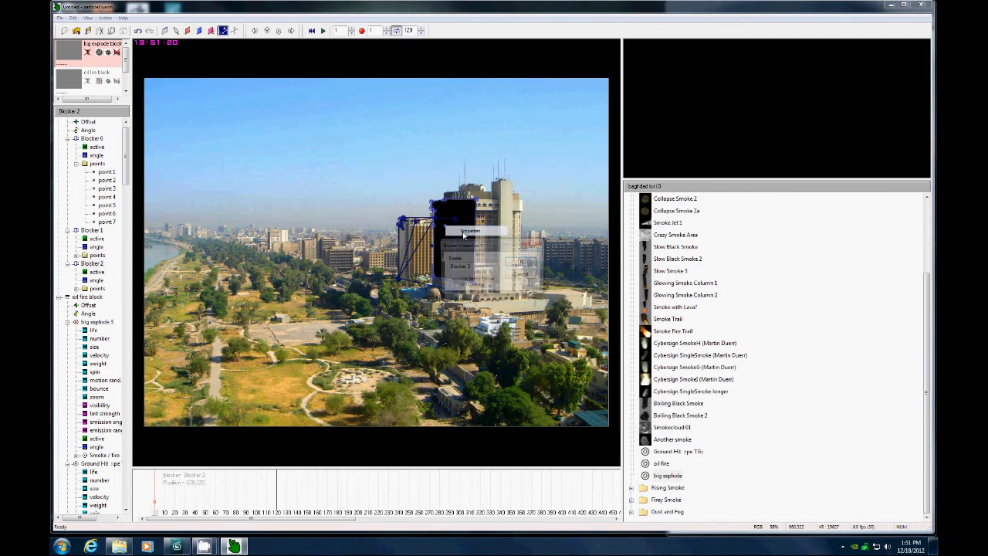
{"action": "left_click", "coordinate": [520, 262]}
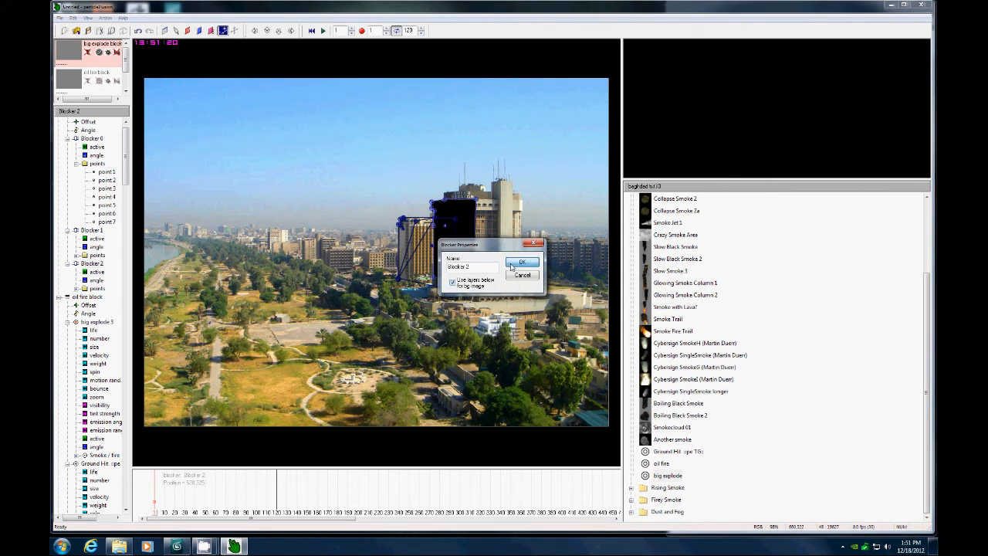
Step: Widen the hotel blocker by moving its upper and lower right points further right, previewing the timeline before and after the change
{"action": "left_click_drag", "start_coordinate": [154, 517], "coordinate": [383, 497]}
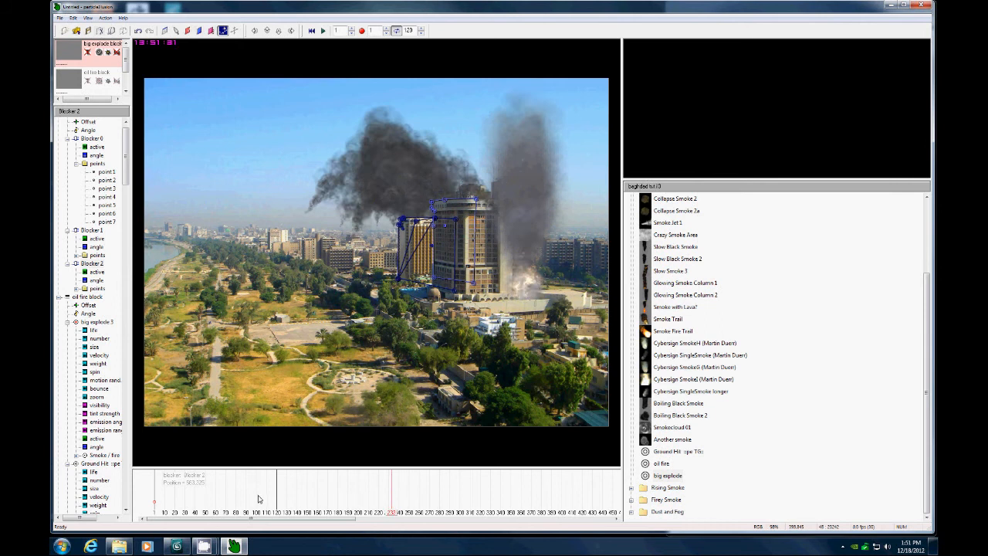
{"action": "left_click_drag", "start_coordinate": [259, 498], "coordinate": [111, 496]}
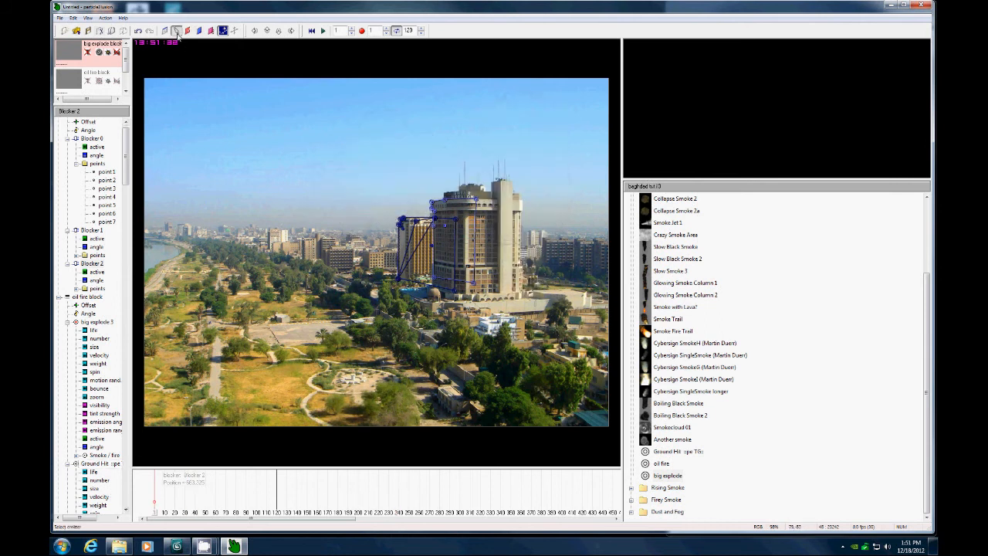
{"action": "left_click", "coordinate": [484, 199]}
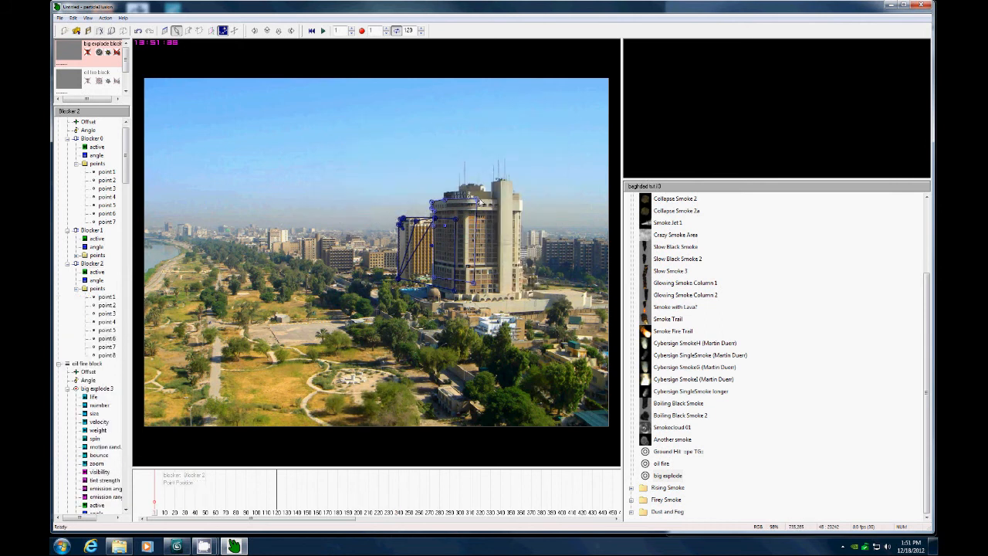
{"action": "left_click", "coordinate": [482, 282]}
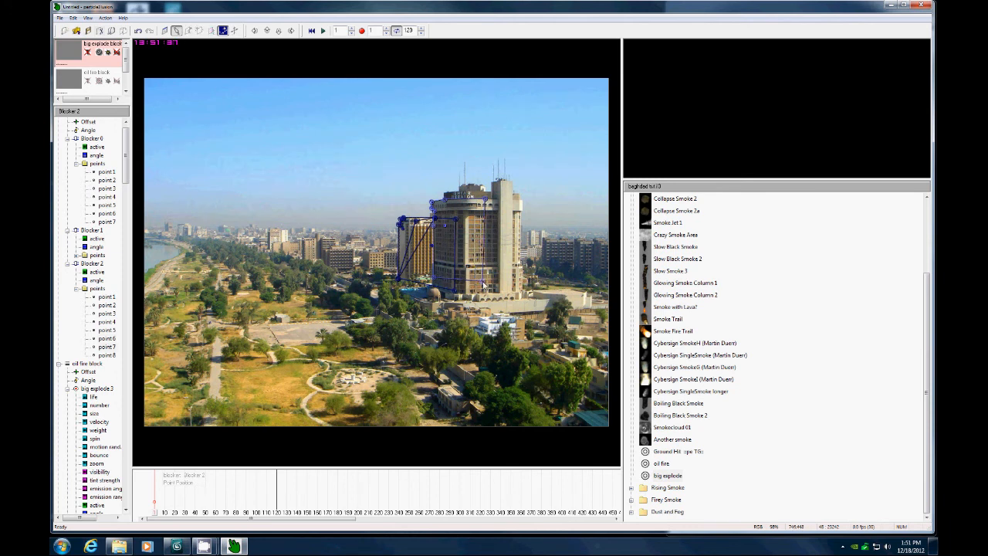
{"action": "left_click_drag", "start_coordinate": [155, 514], "coordinate": [382, 495]}
{"action": "left_click_drag", "start_coordinate": [95, 496], "coordinate": [113, 461]}
Step: Set the project length to 300 frames and play the finished animation
{"action": "left_click", "coordinate": [409, 29]}
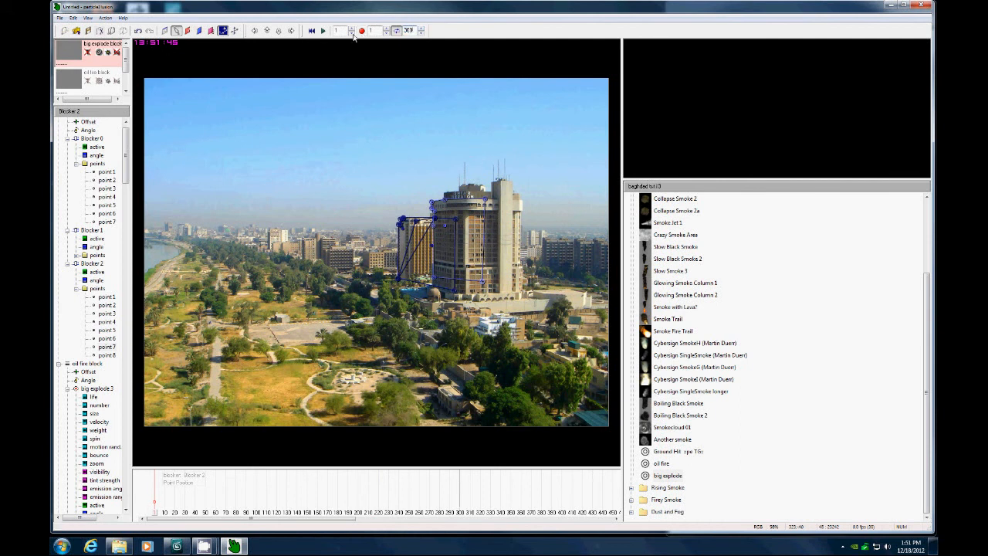
{"action": "left_click", "coordinate": [322, 30]}
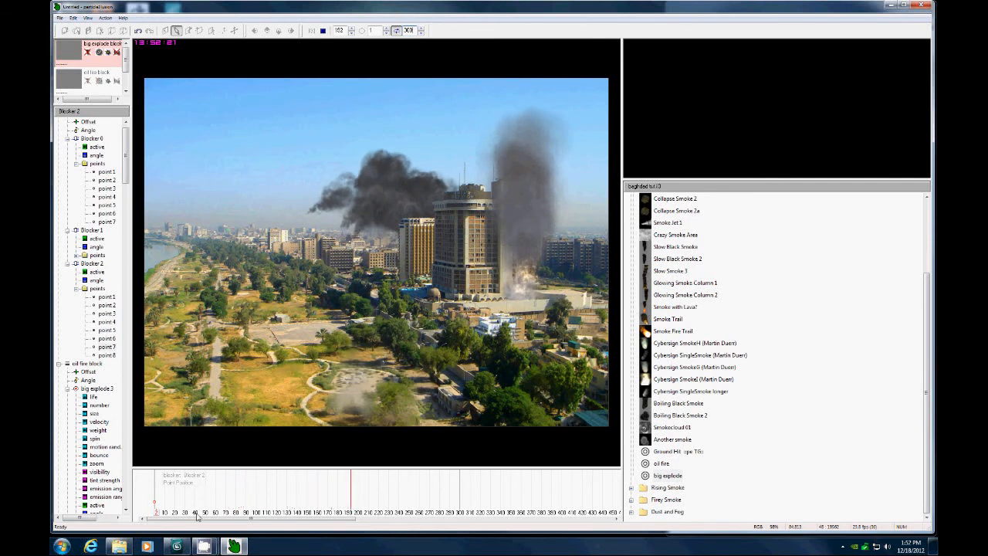
{"action": "mouse_move", "coordinate": [203, 545]}
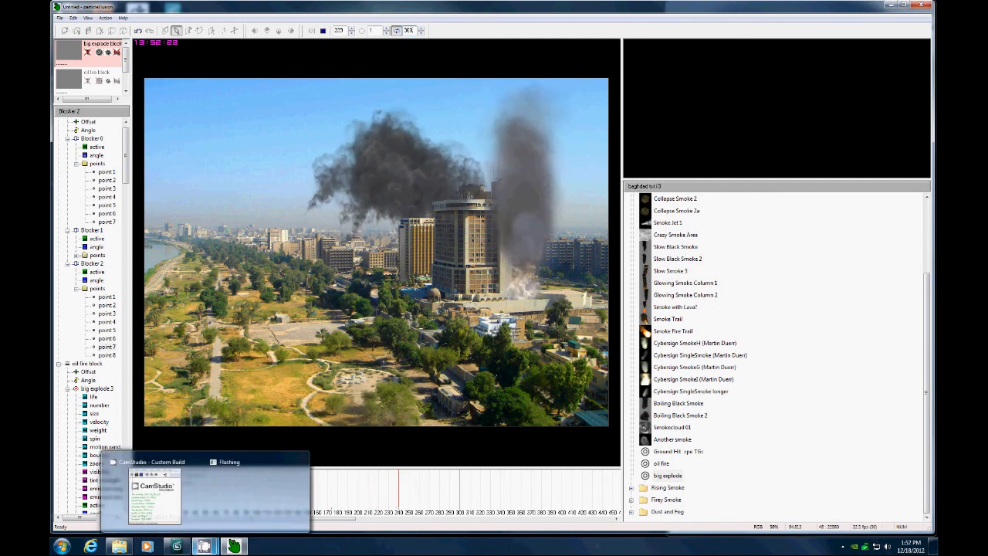